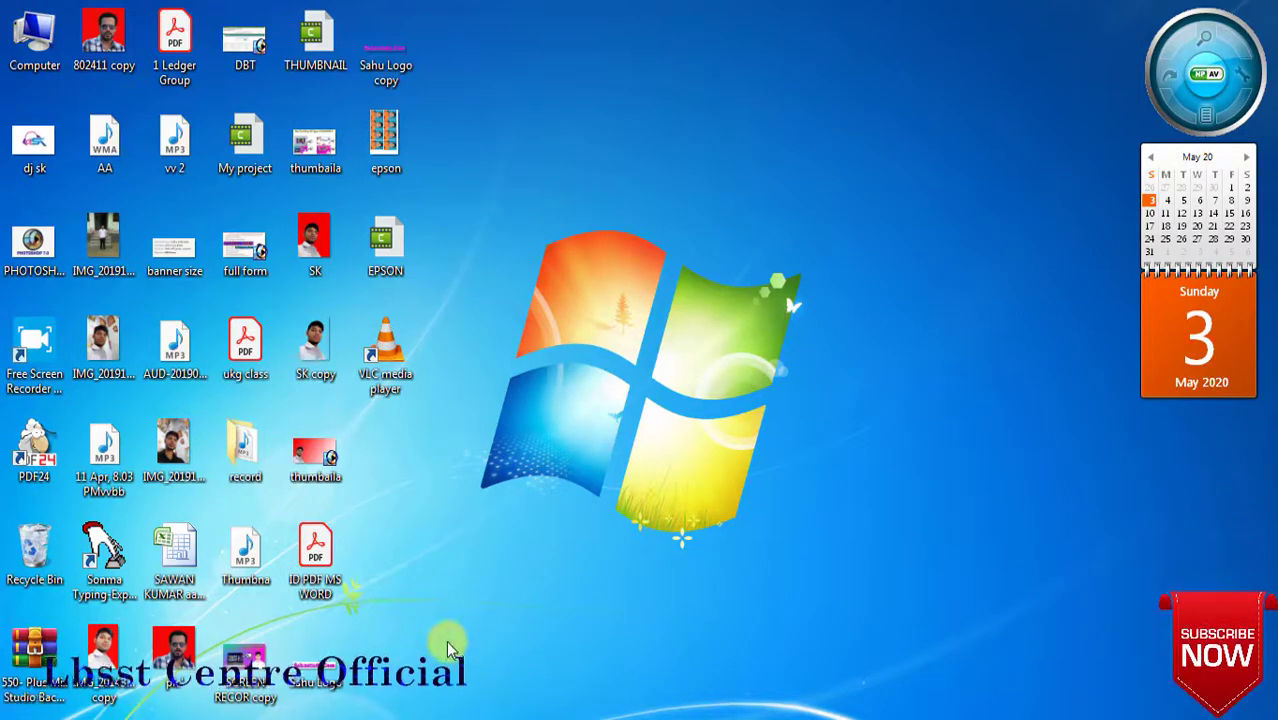
Launch Word 2007 via the Run dialog with winword, opening a blank Document1.
{"action": "left_click", "coordinate": [12, 712]}
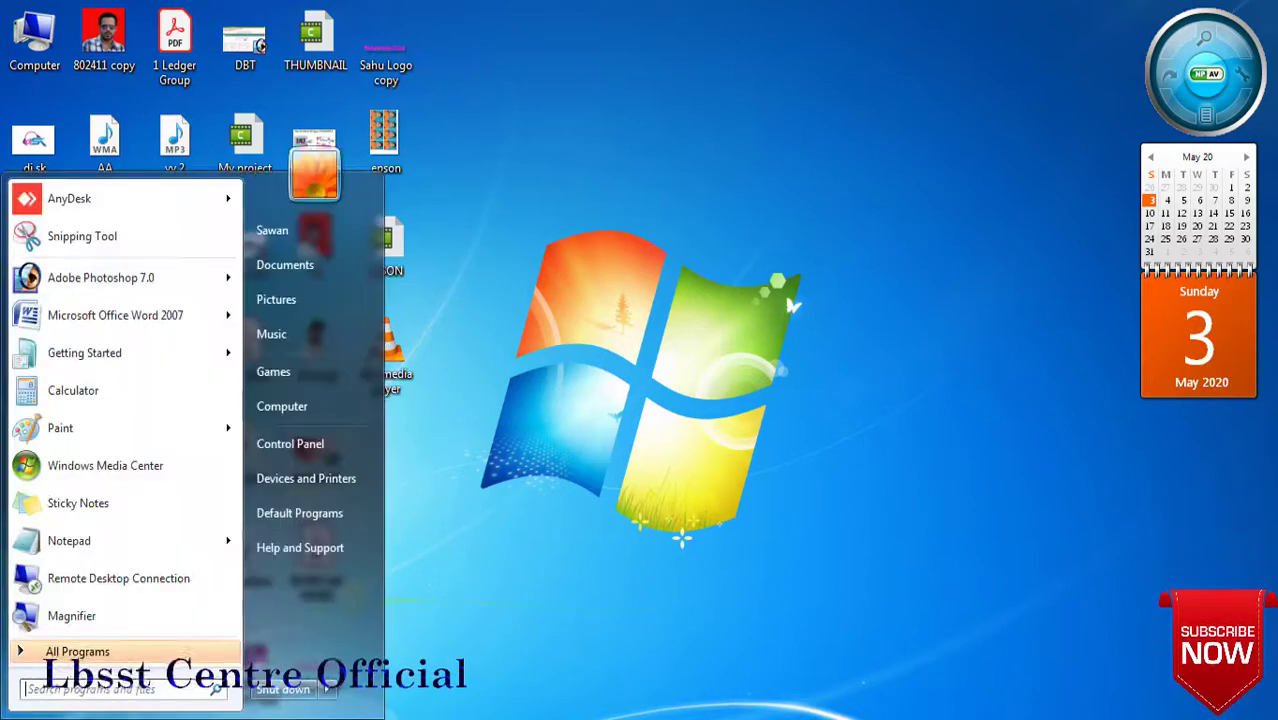
{"action": "key", "text": "Escape"}
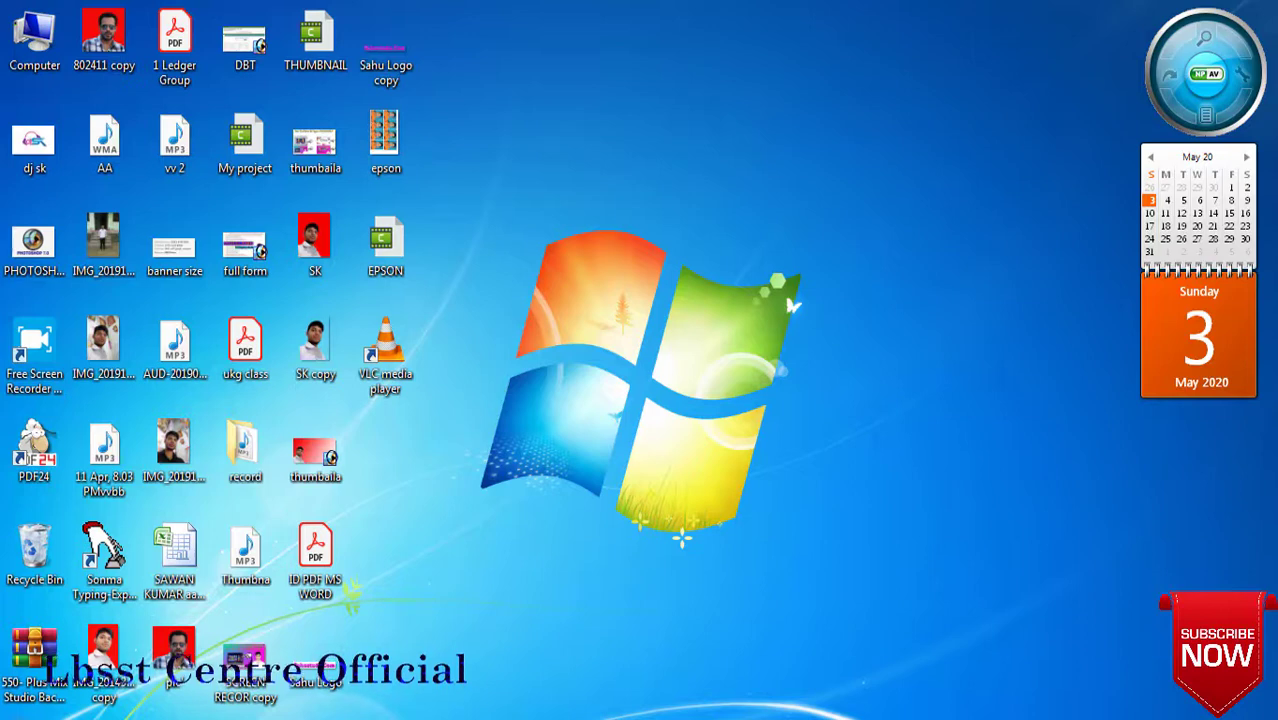
{"action": "key", "text": "super"}
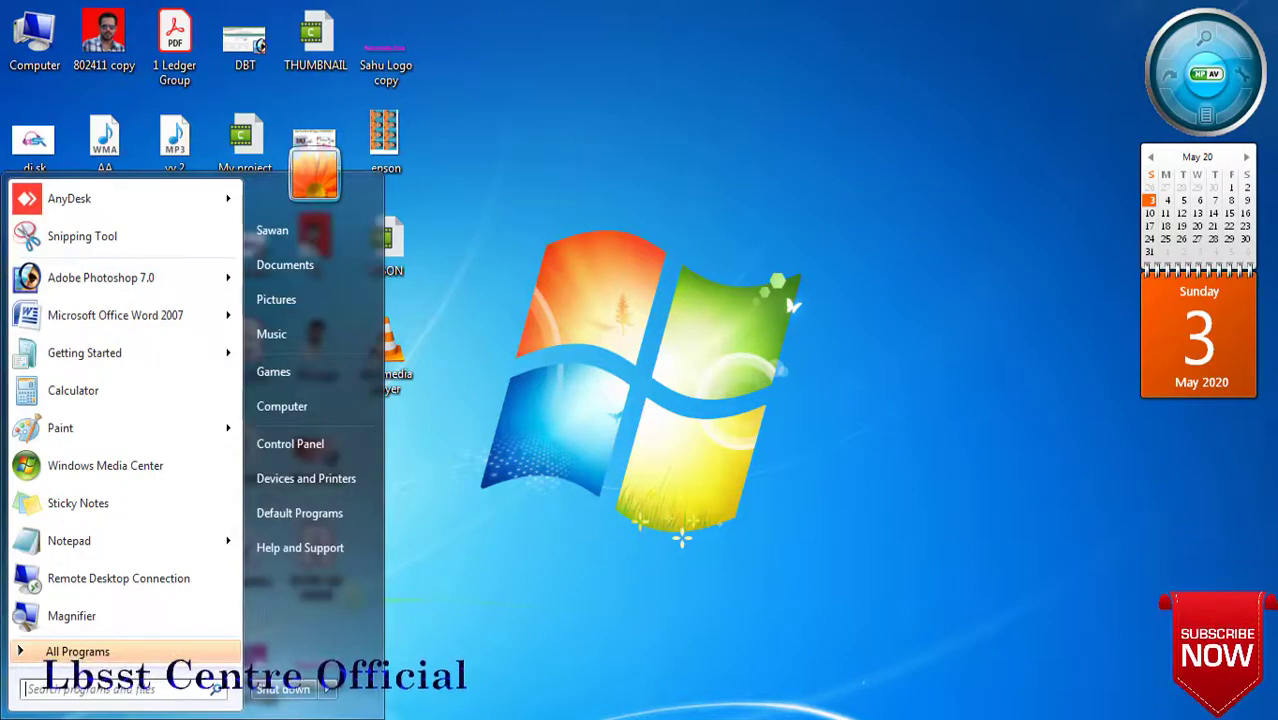
{"action": "key", "text": "super+r"}
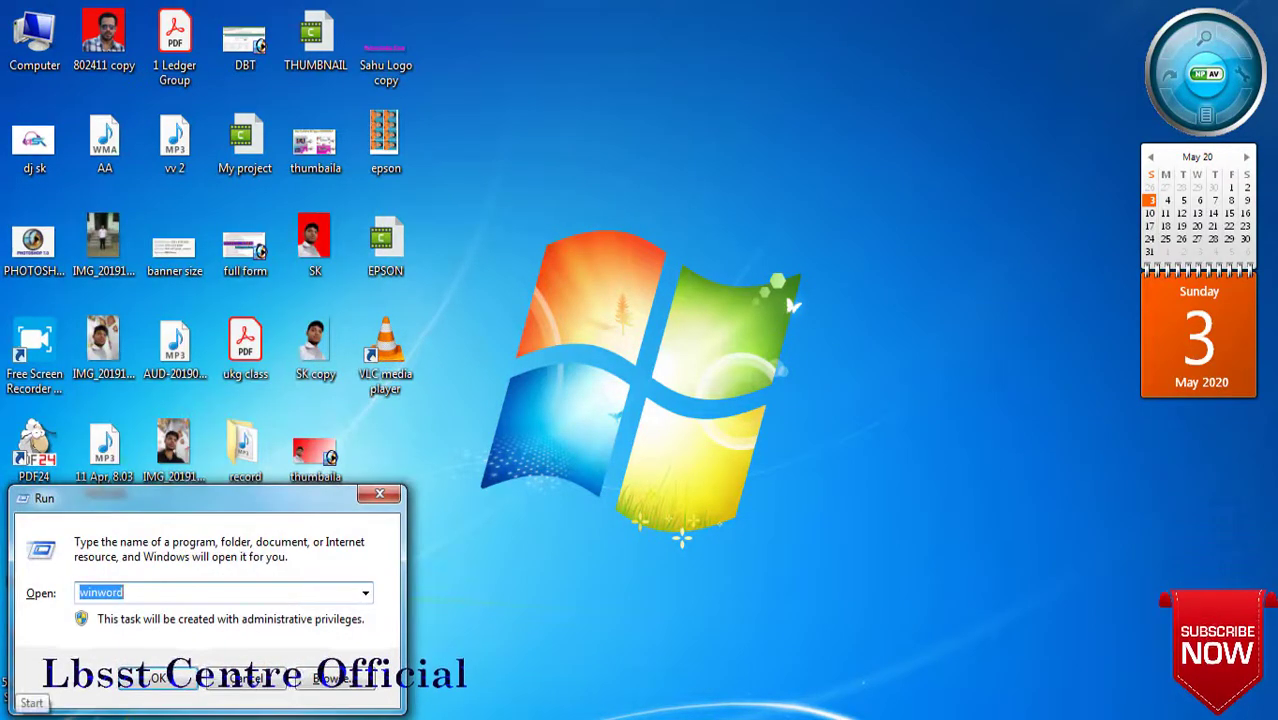
{"action": "key", "text": "Return"}
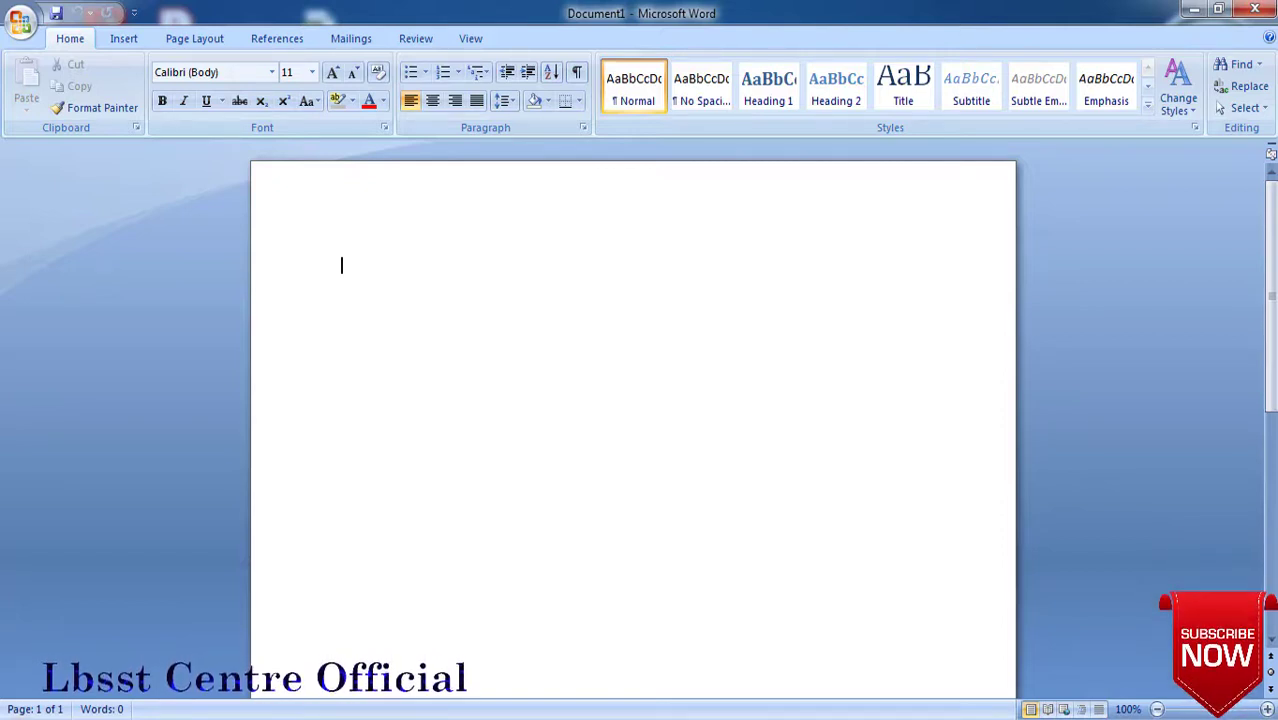
Insert the man's passport photo from Pictures > AnyDesk > passport into Document1.
{"action": "left_click", "coordinate": [124, 39]}
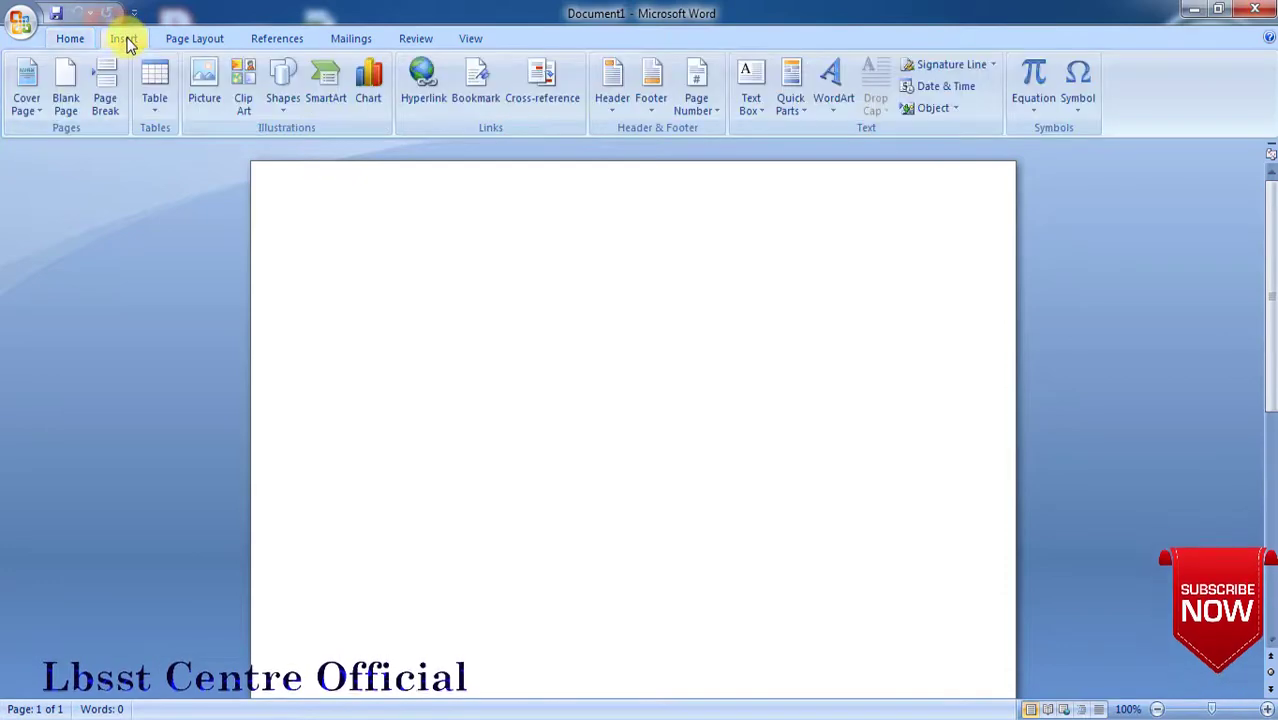
{"action": "left_click", "coordinate": [218, 90]}
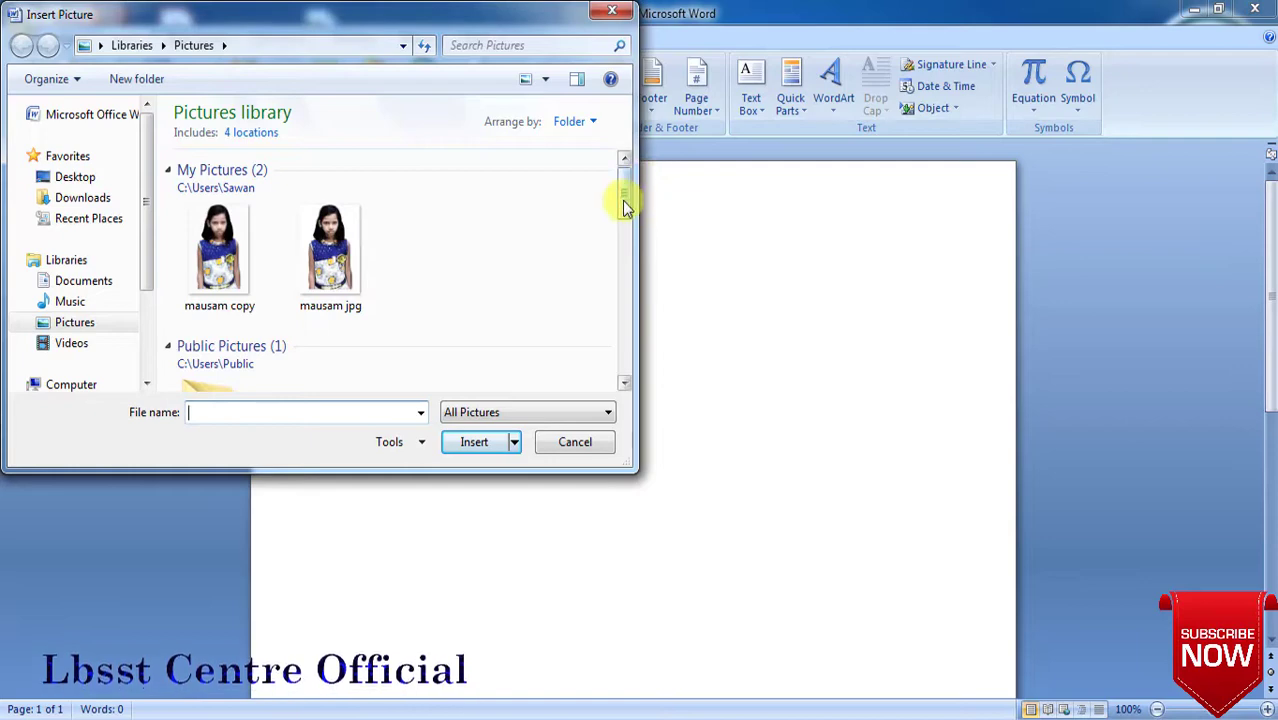
{"action": "left_click_drag", "start_coordinate": [623, 207], "coordinate": [623, 265]}
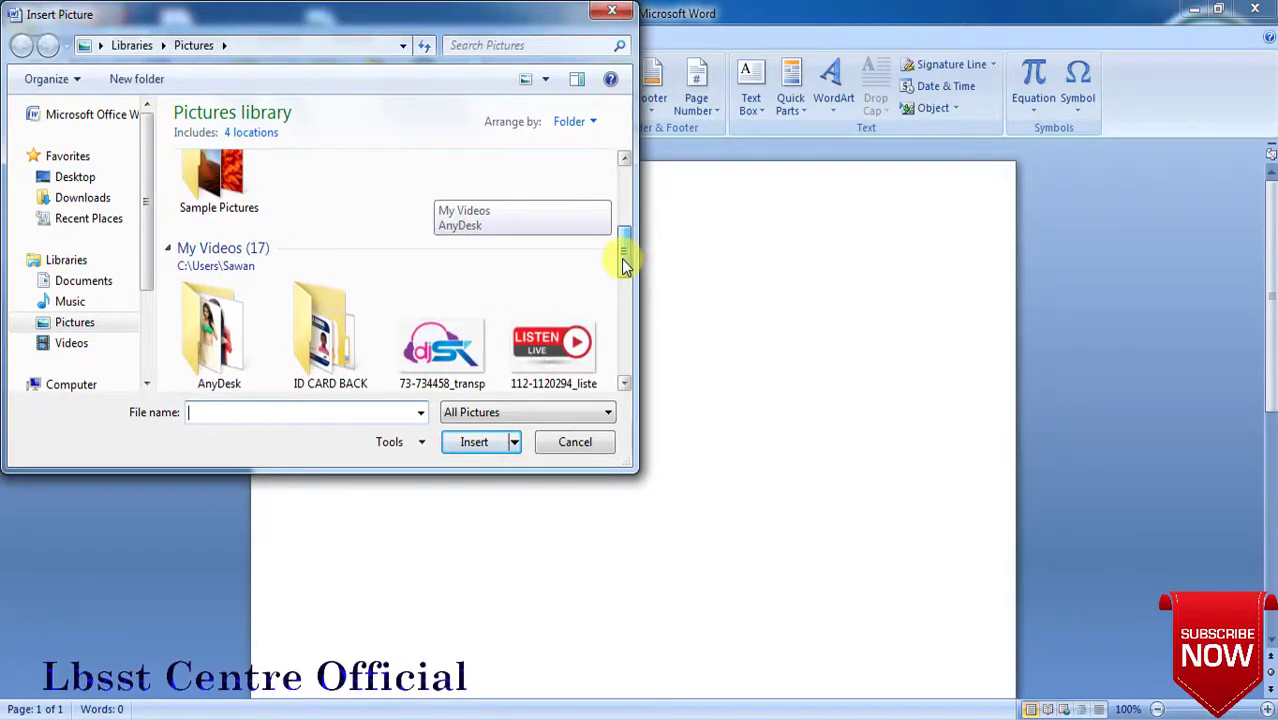
{"action": "double_click", "coordinate": [237, 328]}
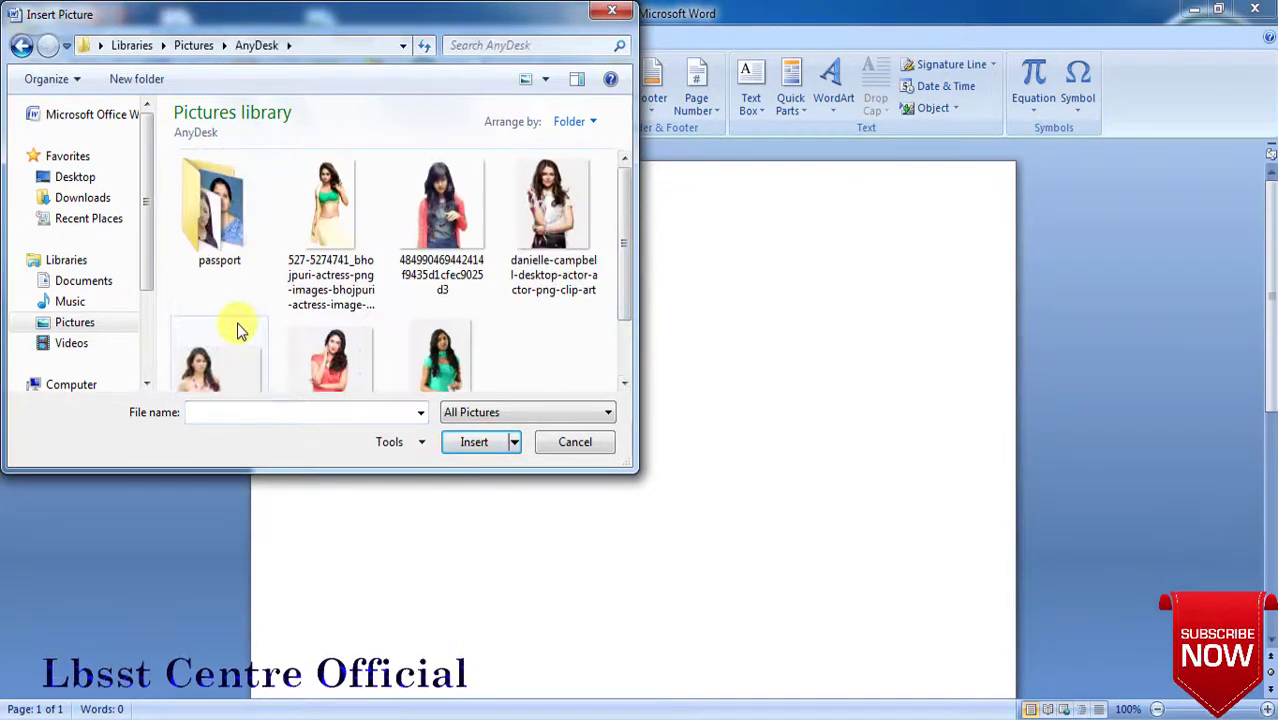
{"action": "double_click", "coordinate": [228, 215]}
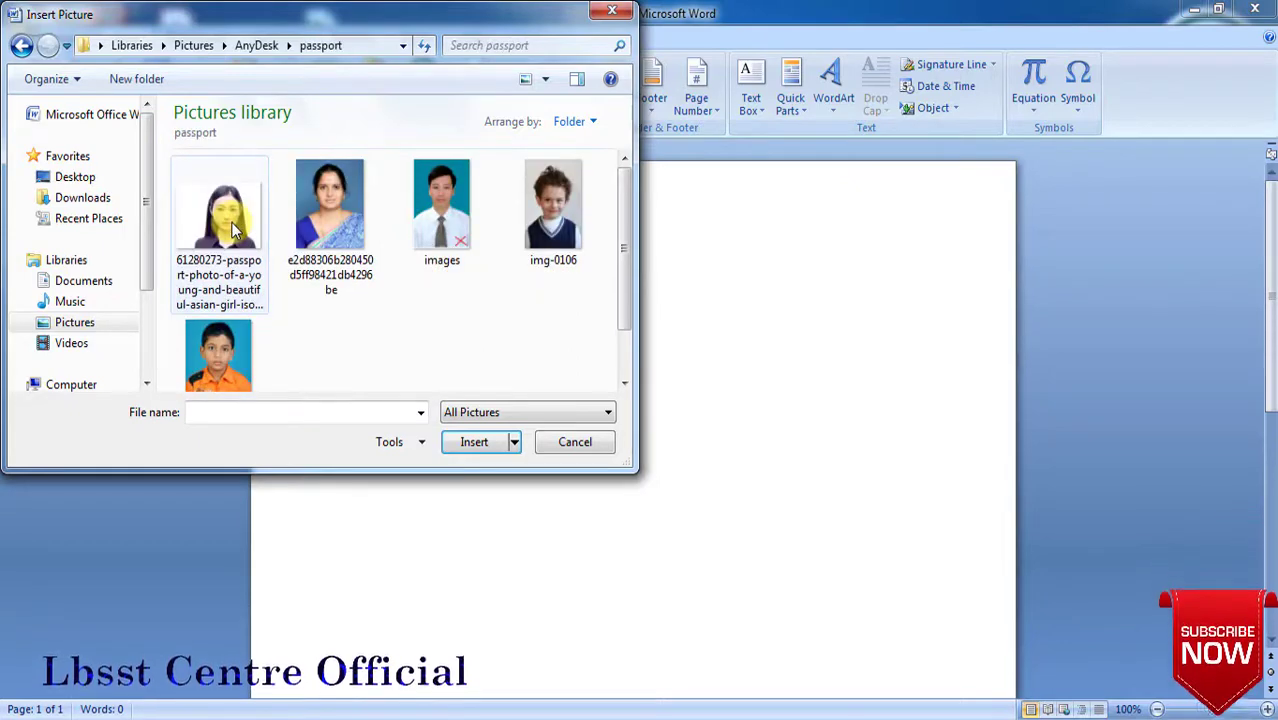
{"action": "left_click", "coordinate": [453, 256]}
{"action": "left_click", "coordinate": [474, 448]}
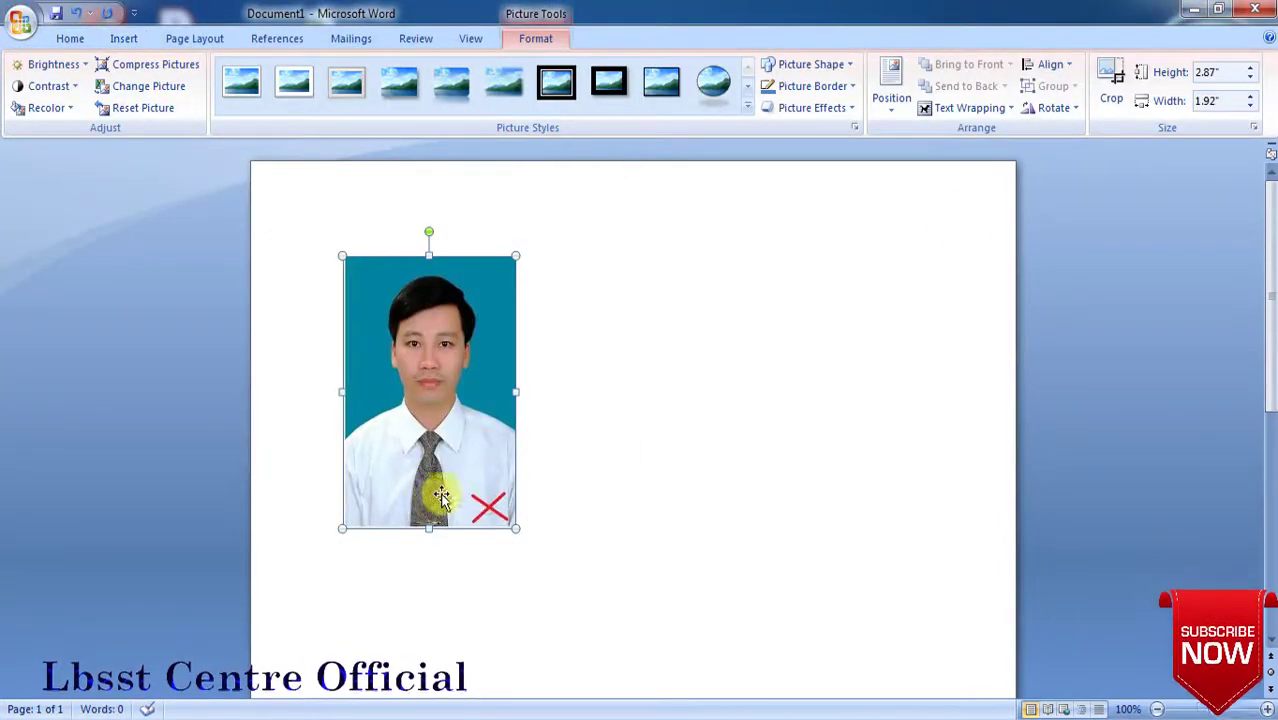
Crop the red cross off the photo's bottom, leaving it 2.49" by 1.92".
{"action": "left_click", "coordinate": [1118, 84]}
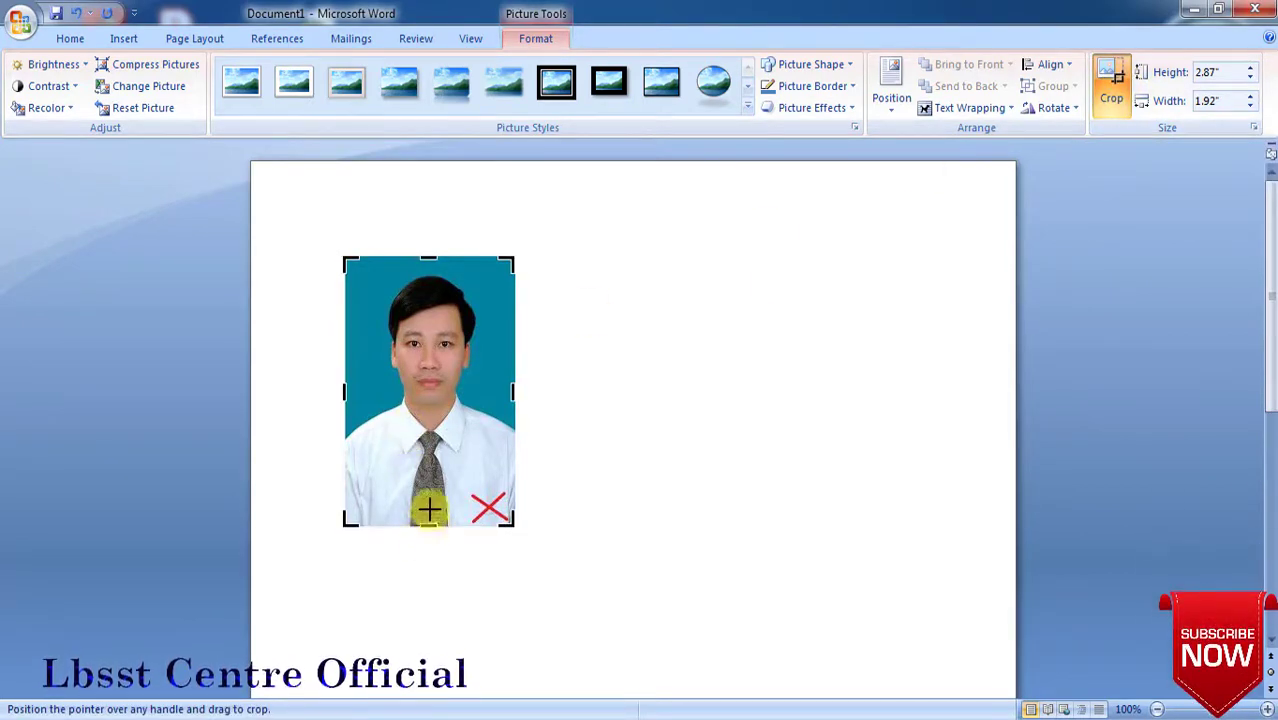
{"action": "left_click_drag", "start_coordinate": [429, 512], "coordinate": [429, 490]}
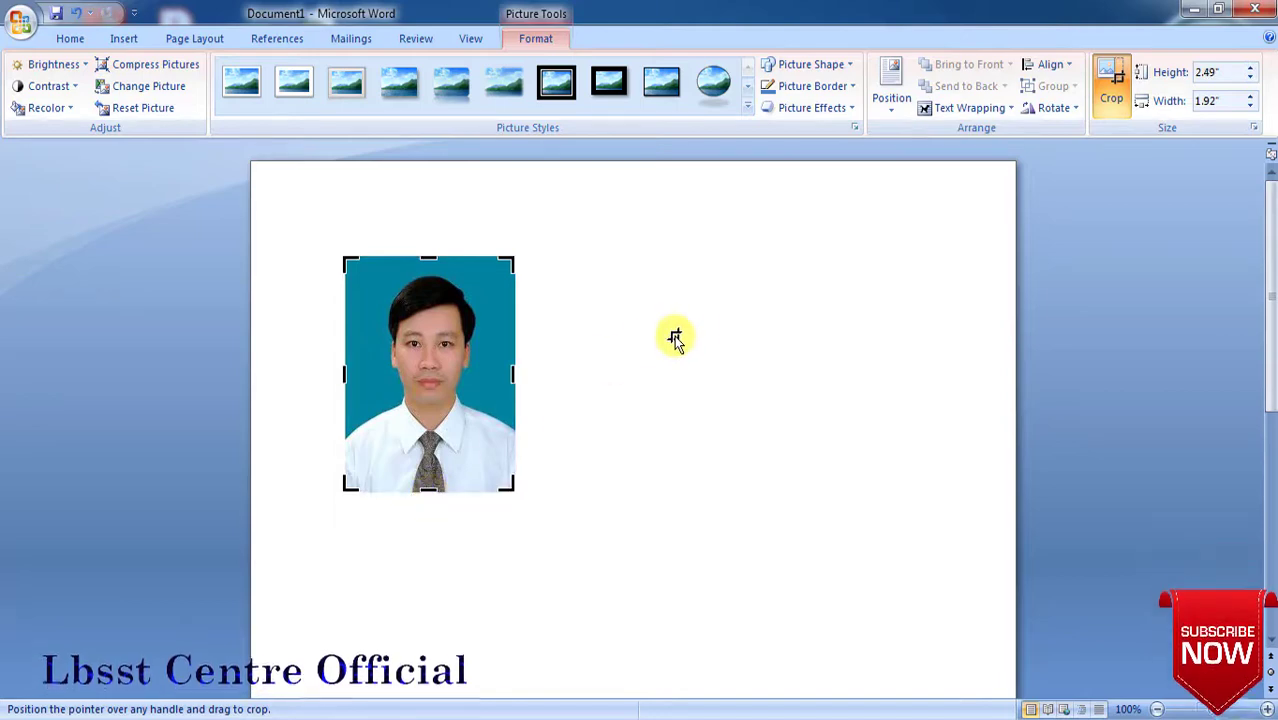
{"action": "left_click", "coordinate": [647, 362]}
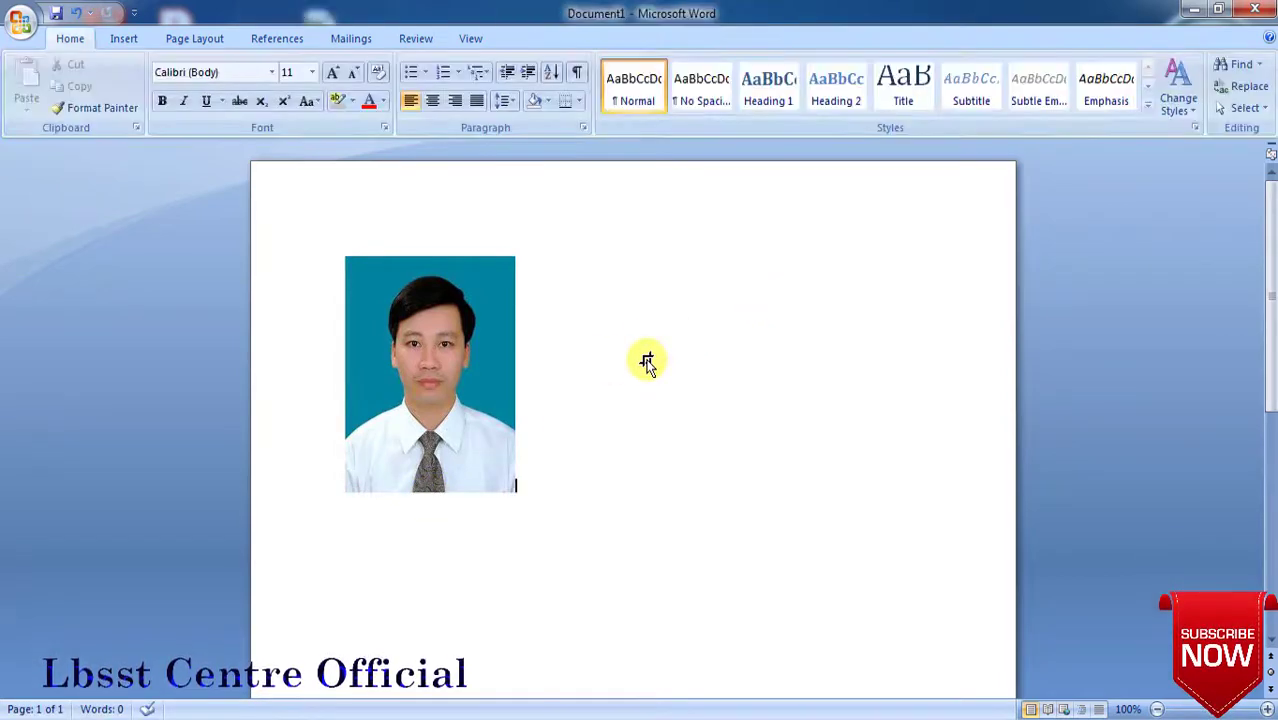
{"action": "left_click", "coordinate": [432, 412]}
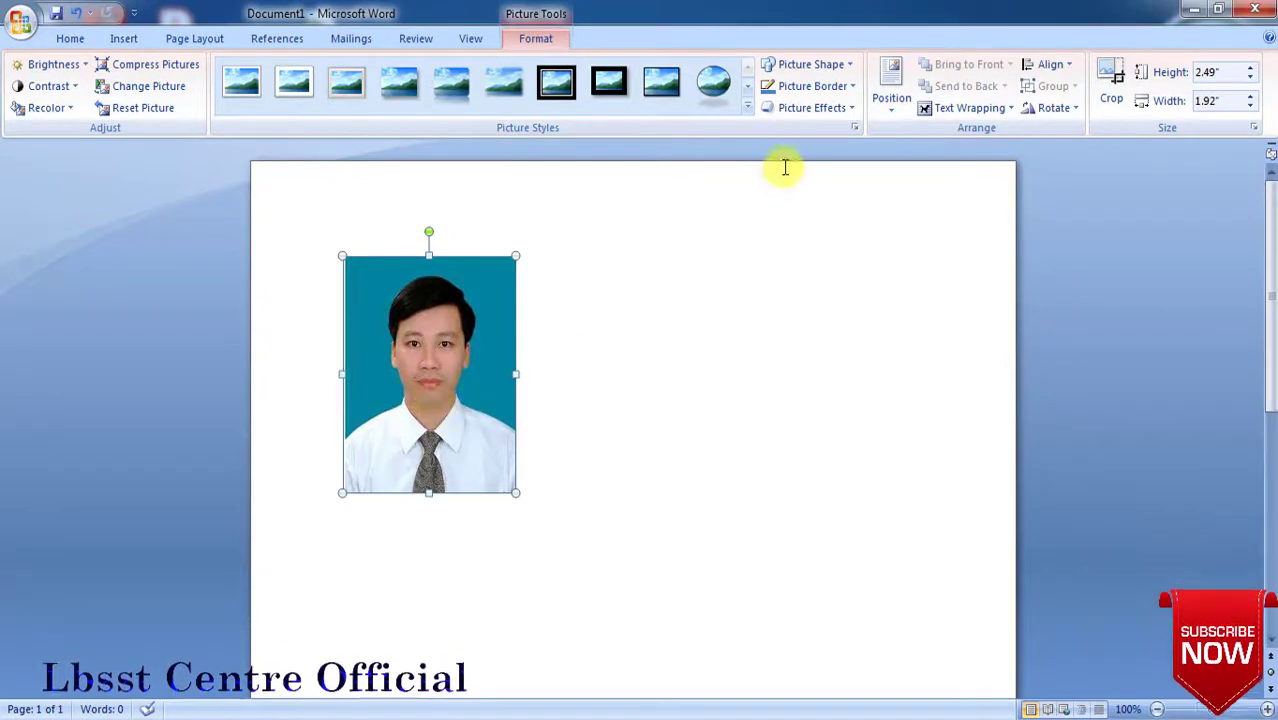
Give the photo a 1 pt dark blue picture border.
{"action": "left_click", "coordinate": [838, 92]}
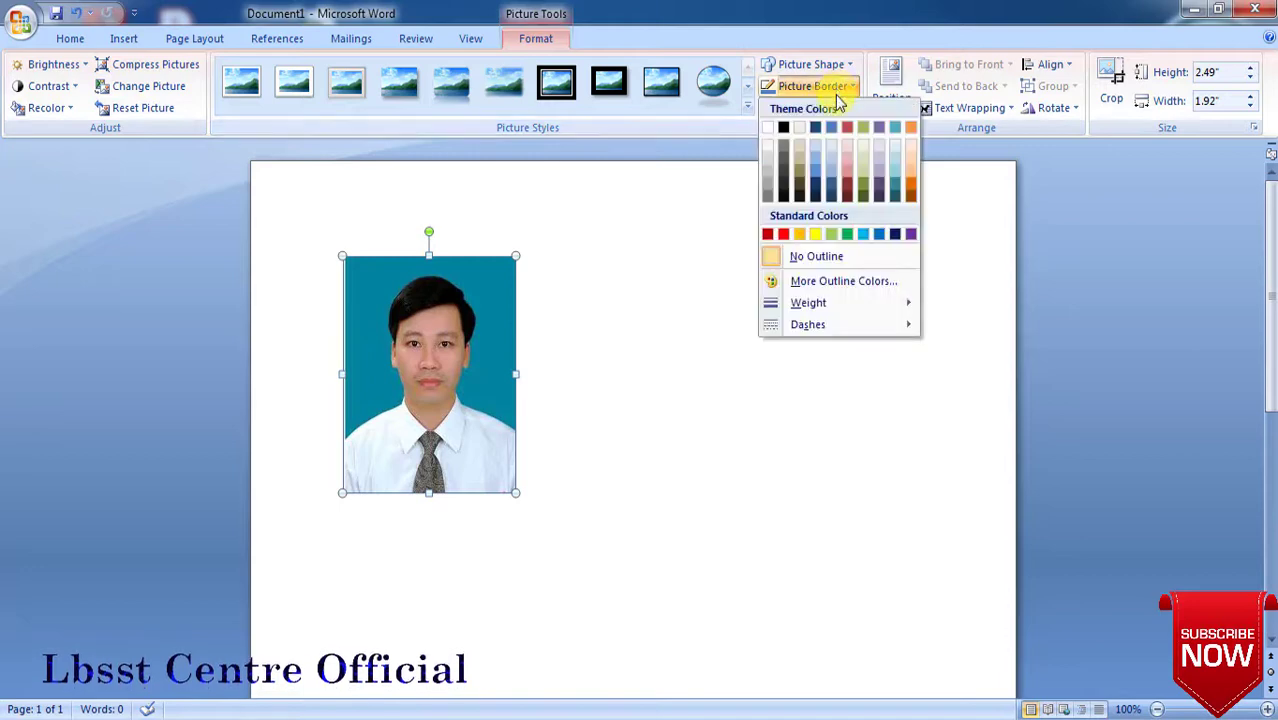
{"action": "left_click", "coordinate": [784, 128]}
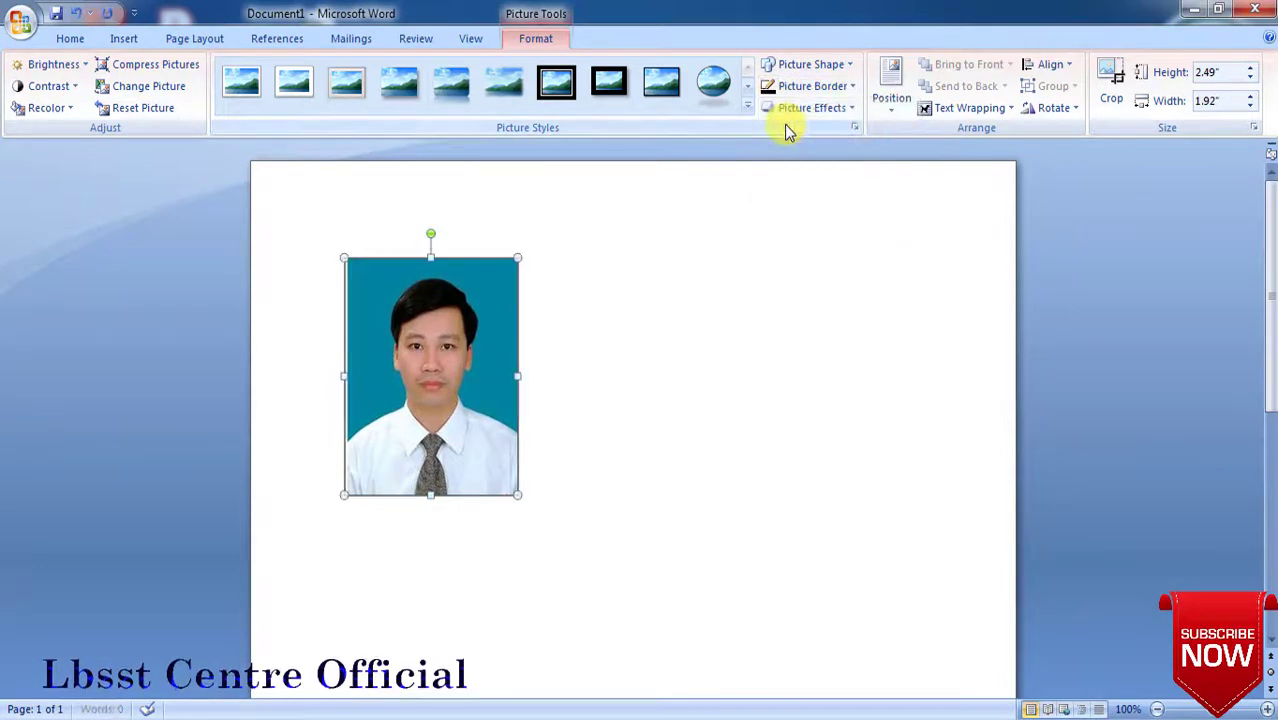
{"action": "left_click", "coordinate": [800, 87]}
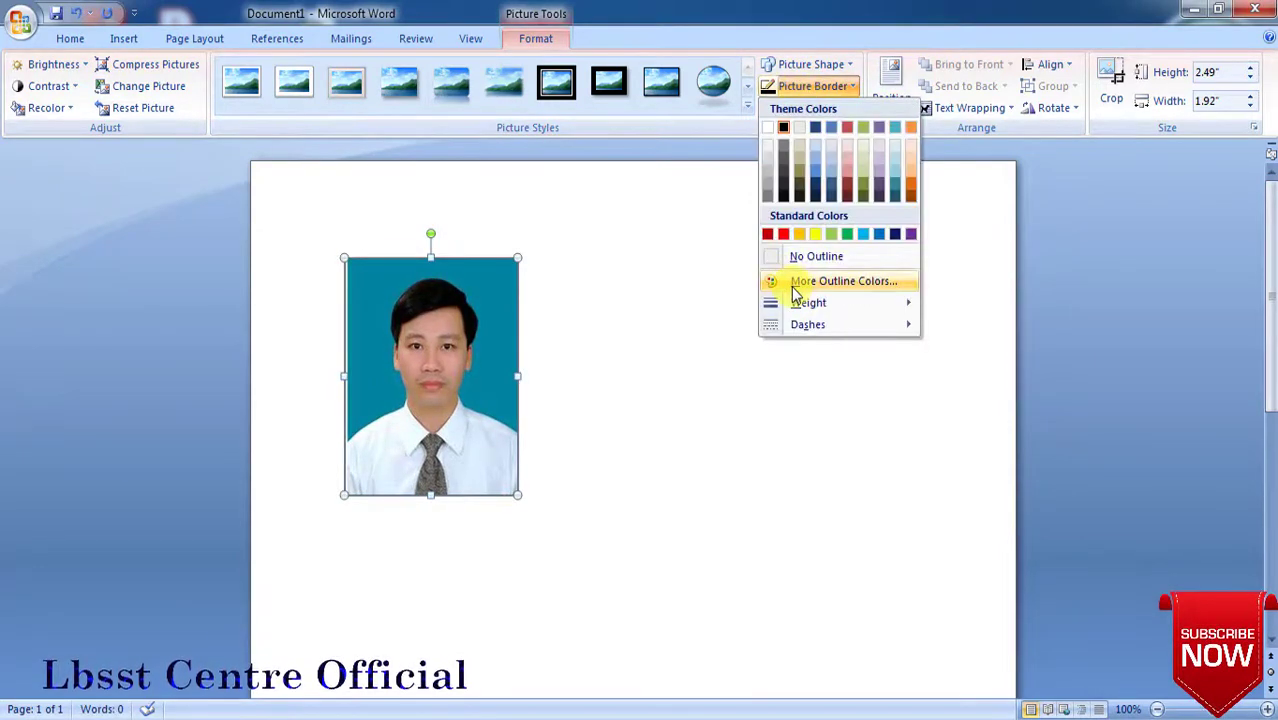
{"action": "mouse_move", "coordinate": [799, 303]}
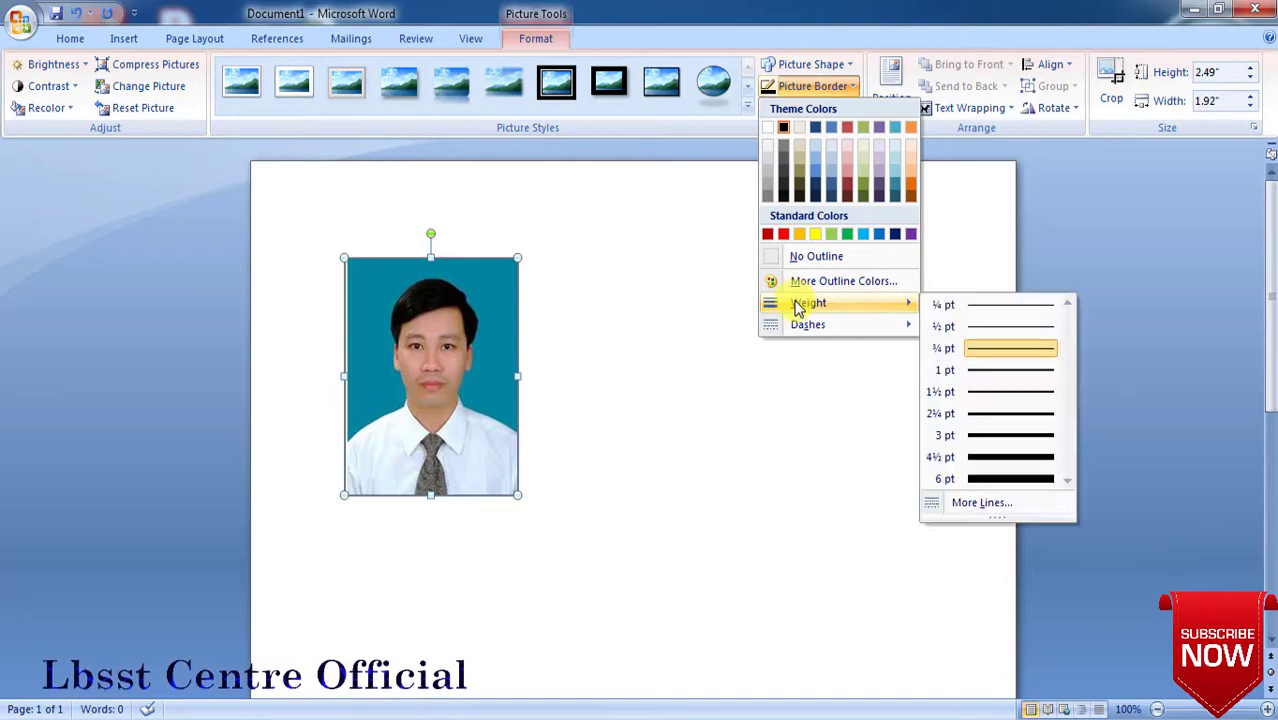
{"action": "left_click", "coordinate": [1005, 371]}
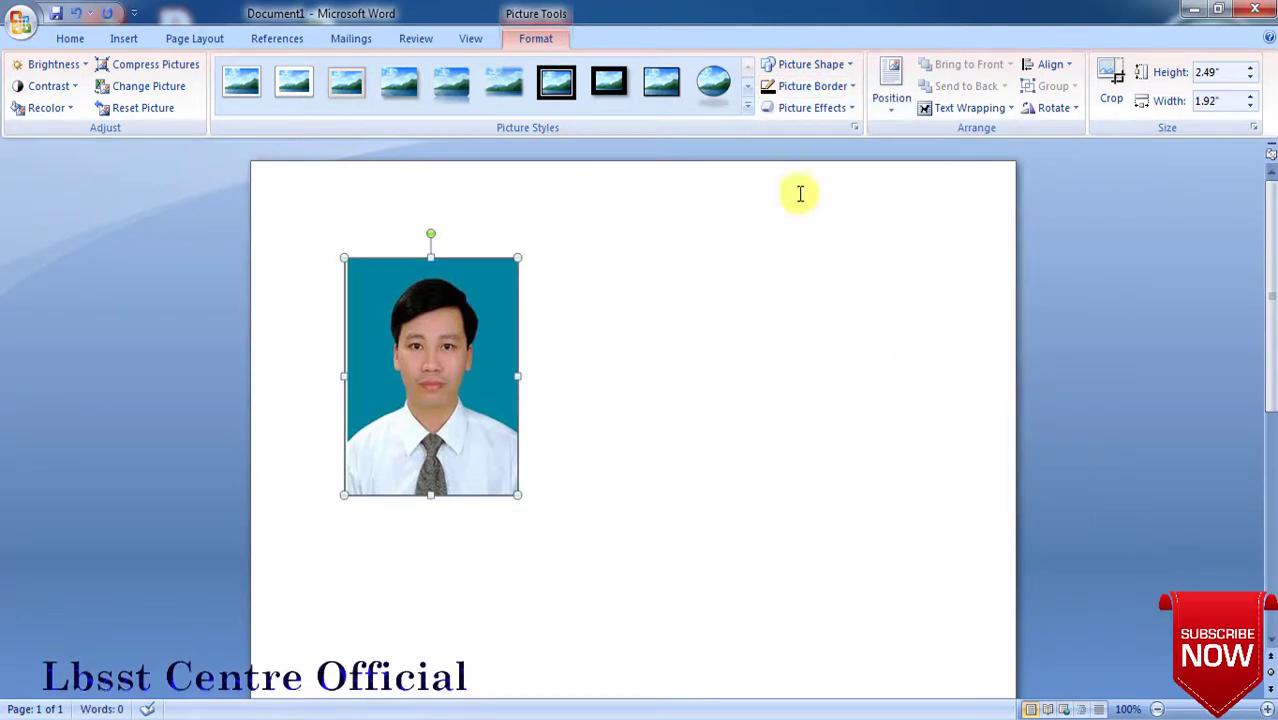
{"action": "left_click", "coordinate": [800, 90]}
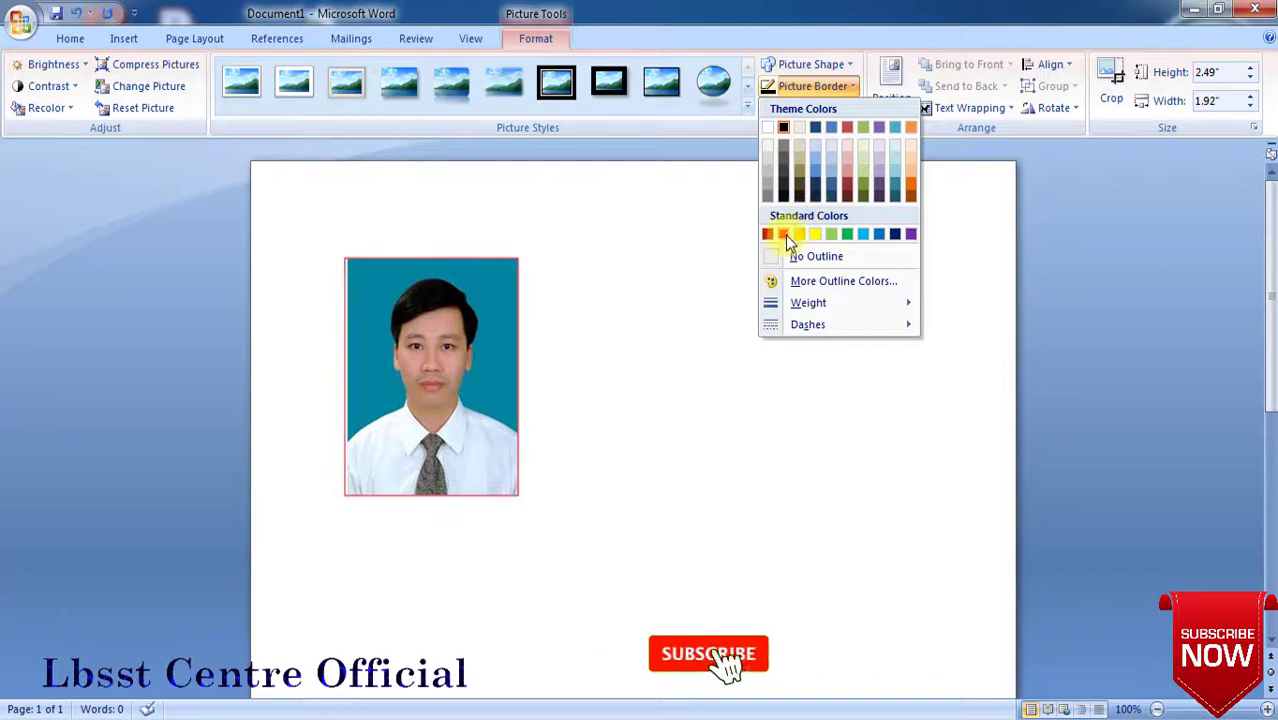
{"action": "left_click", "coordinate": [895, 238]}
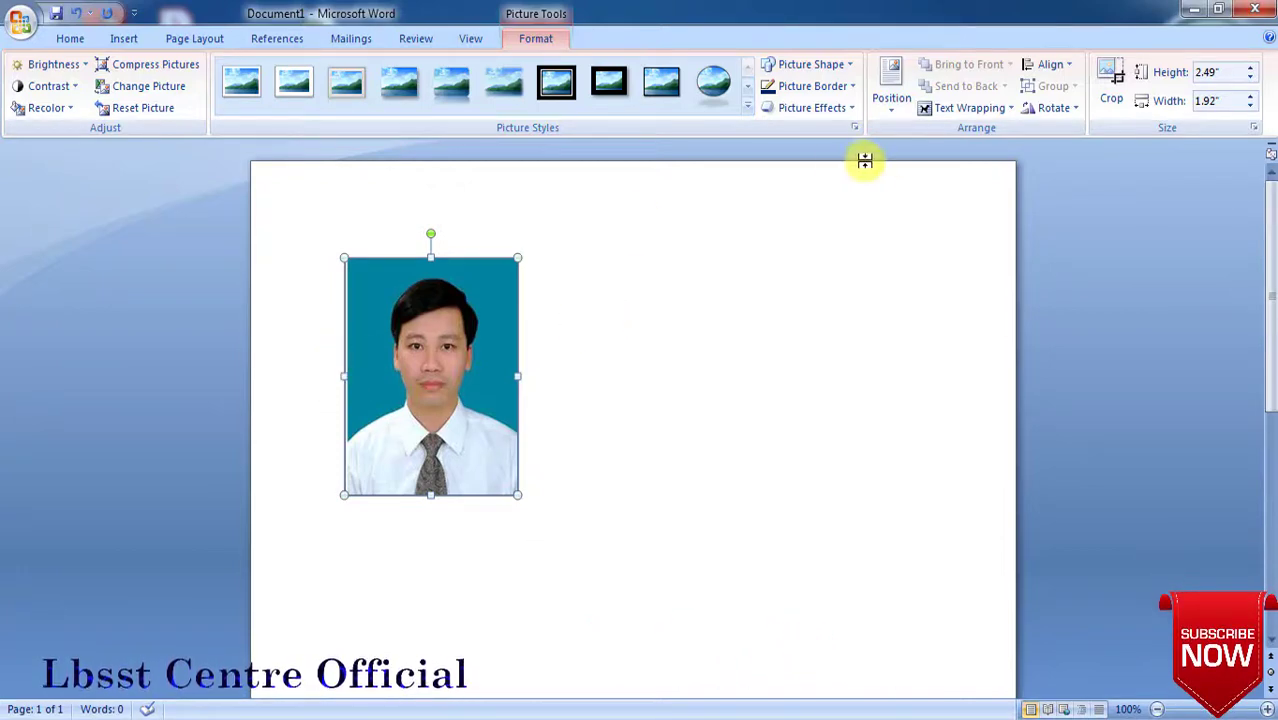
Crop a small sliver off the photo's left edge.
{"action": "left_click", "coordinate": [1108, 90]}
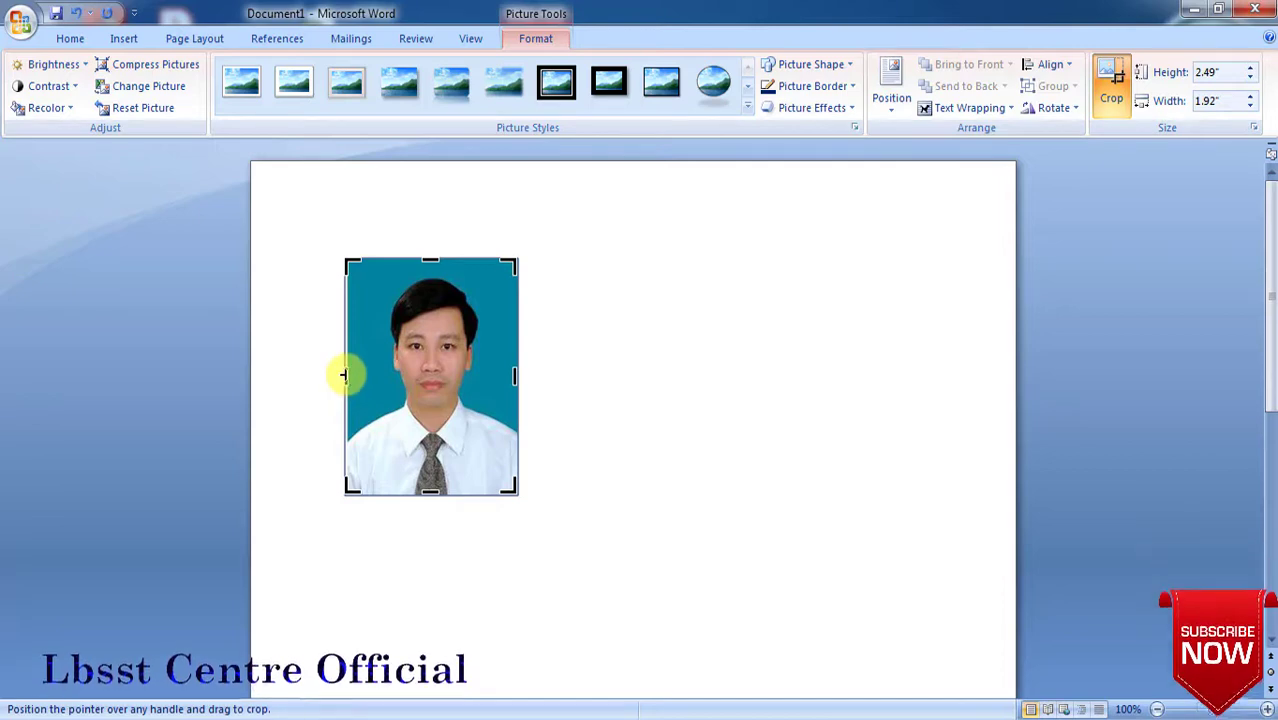
{"action": "left_click_drag", "start_coordinate": [348, 375], "coordinate": [353, 375]}
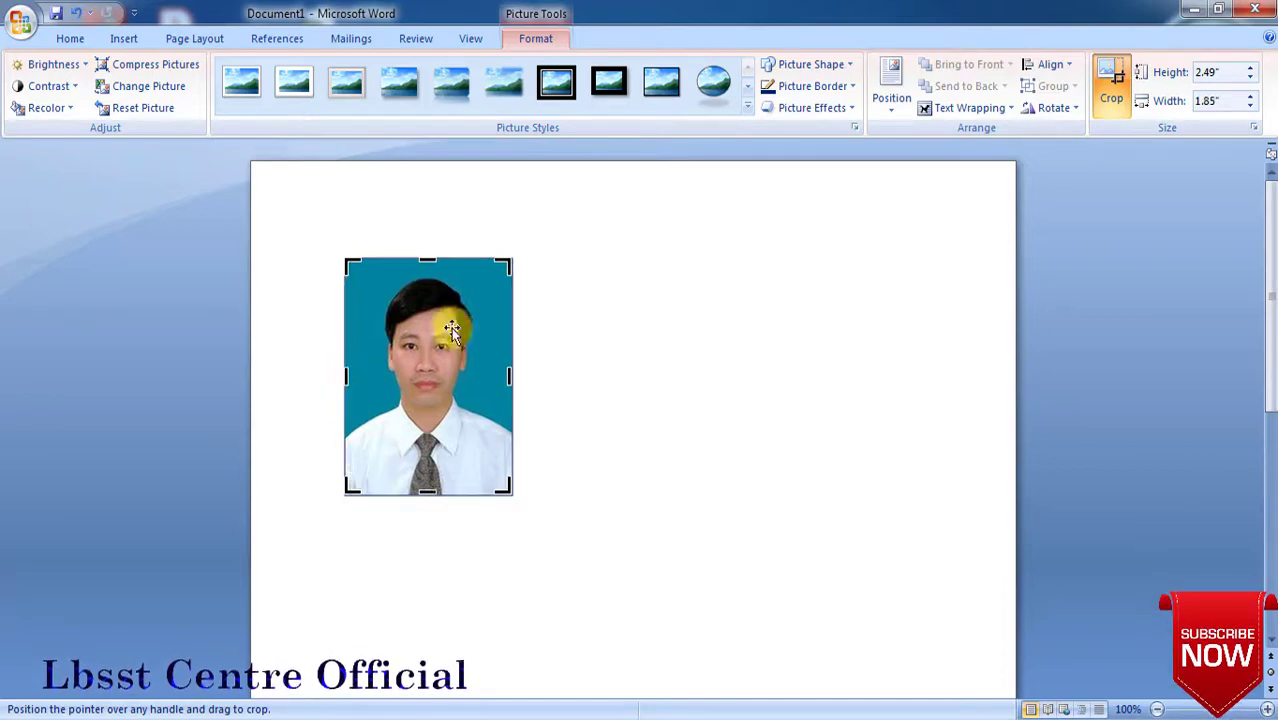
{"action": "left_click", "coordinate": [530, 312]}
{"action": "left_click", "coordinate": [470, 336]}
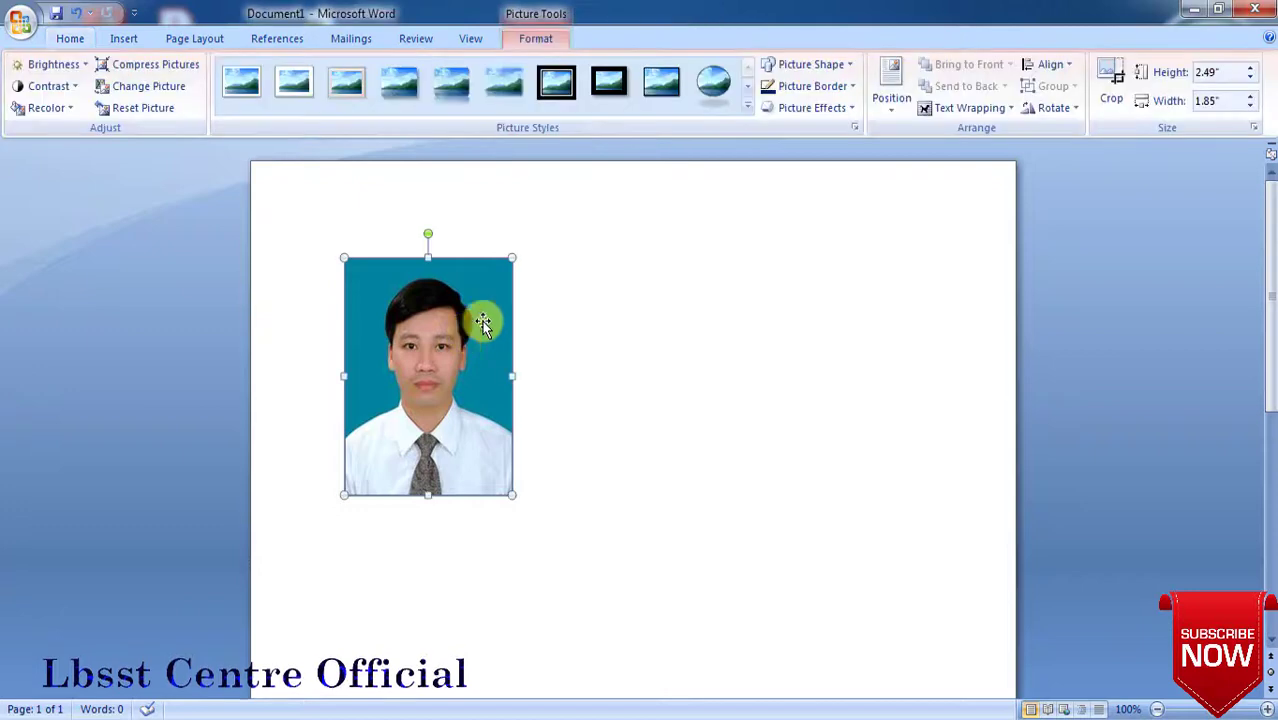
Change the photo's border to red and shrink it to 2.18" by 1.63".
{"action": "left_click", "coordinate": [790, 87]}
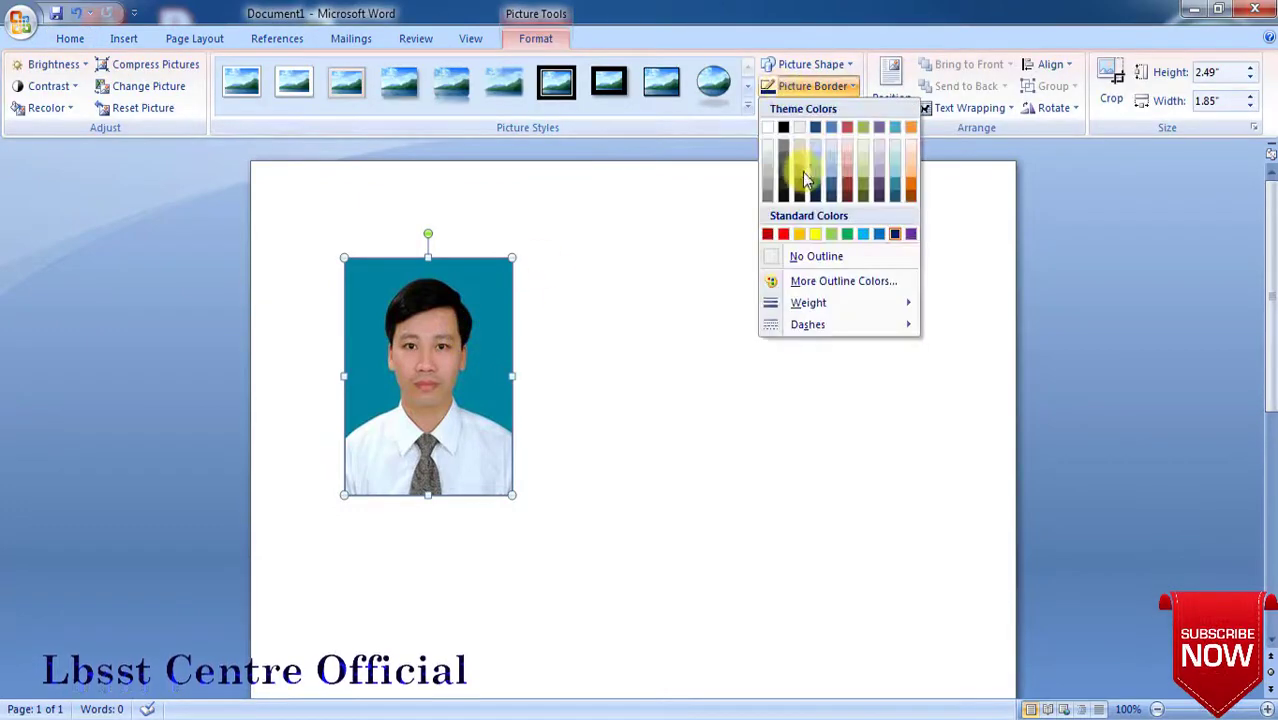
{"action": "left_click", "coordinate": [783, 236]}
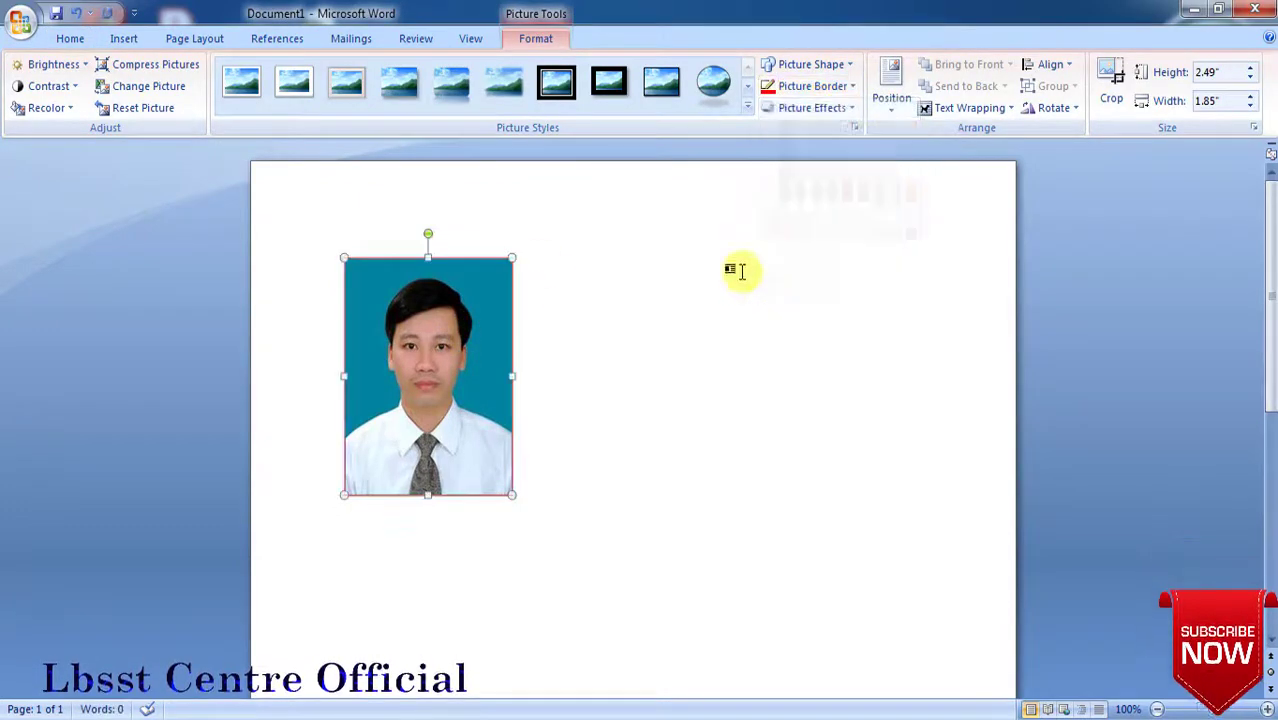
{"action": "left_click", "coordinate": [687, 317]}
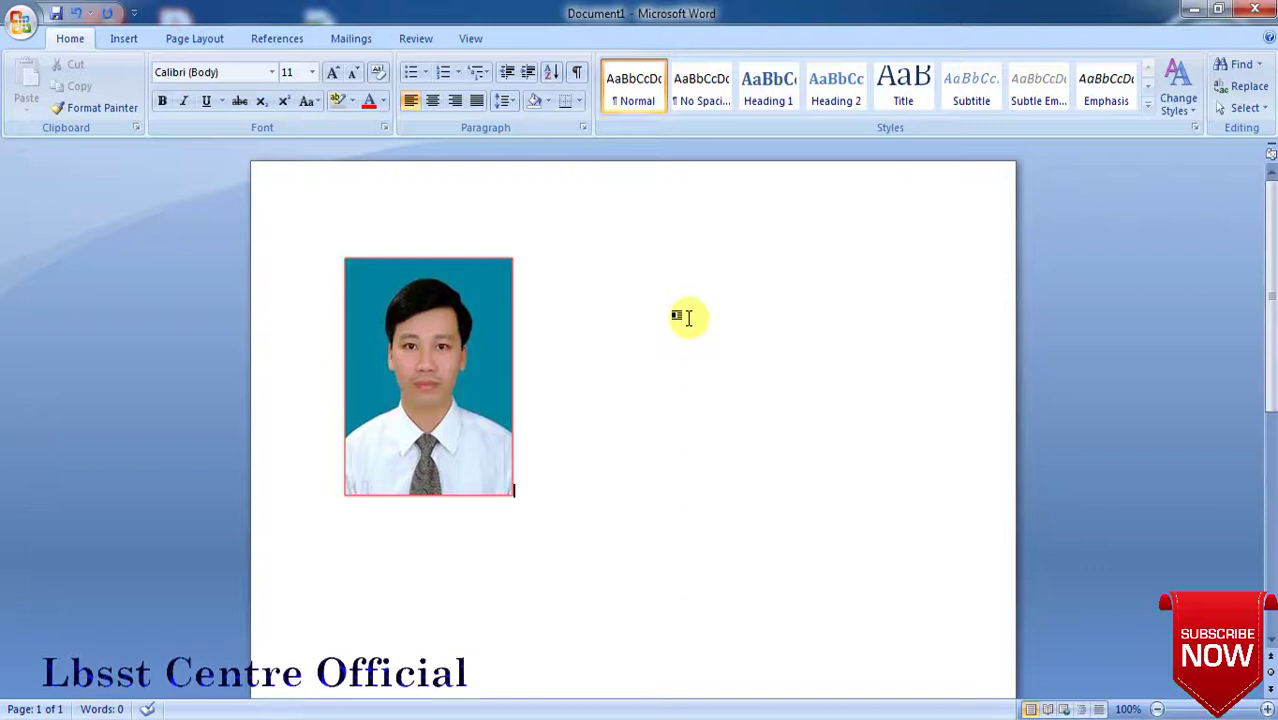
{"action": "left_click", "coordinate": [509, 496]}
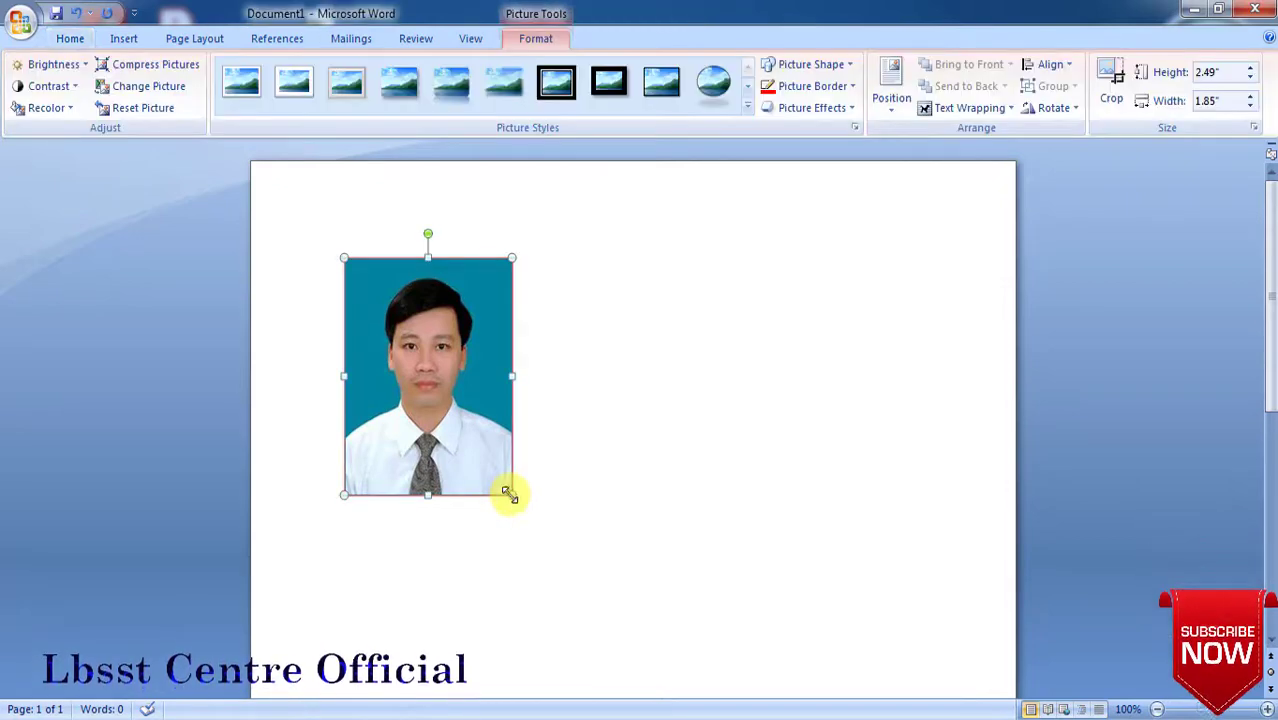
{"action": "left_click_drag", "start_coordinate": [509, 494], "coordinate": [466, 414]}
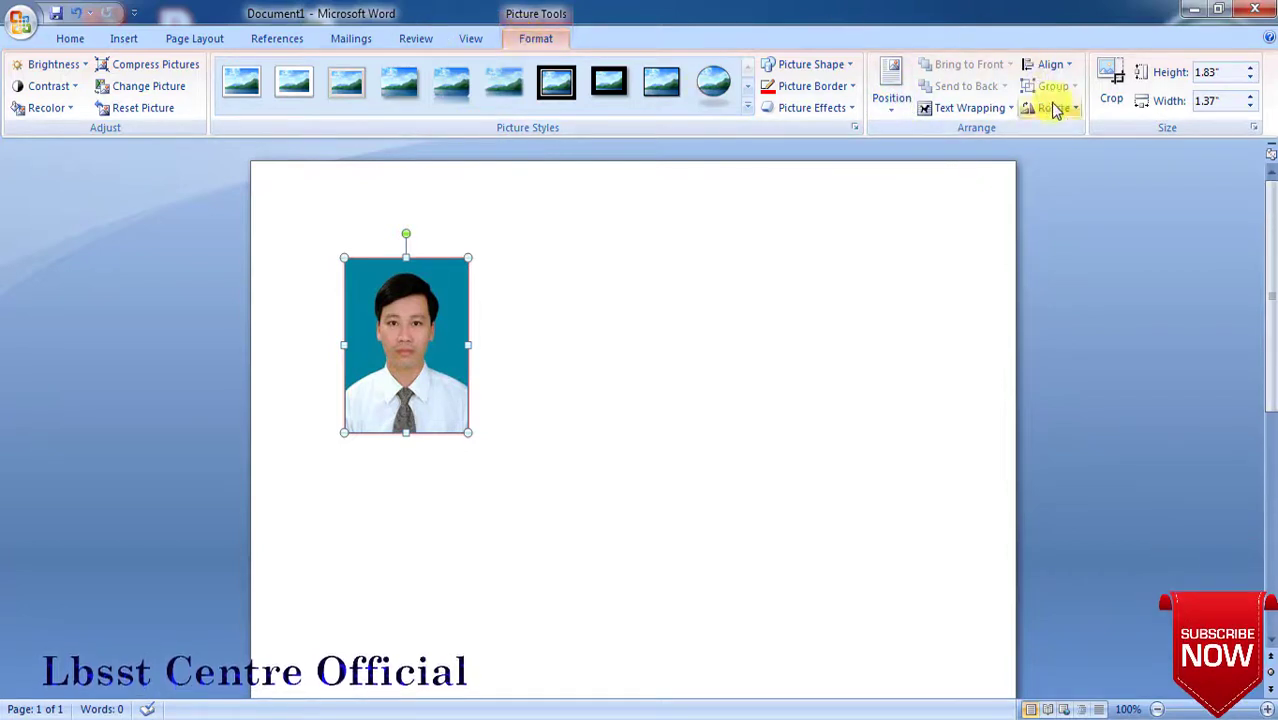
Apply Square text wrapping to the passport photo so it floats freely.
{"action": "left_click", "coordinate": [983, 109]}
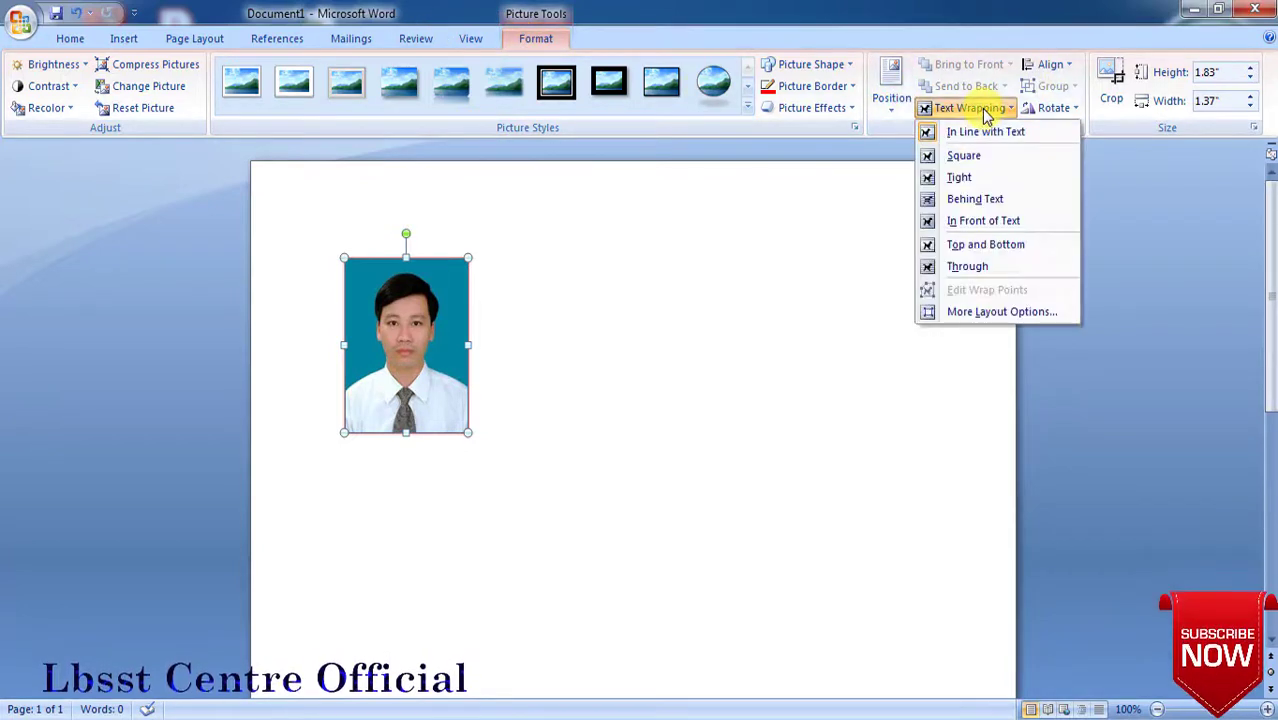
{"action": "left_click", "coordinate": [970, 157]}
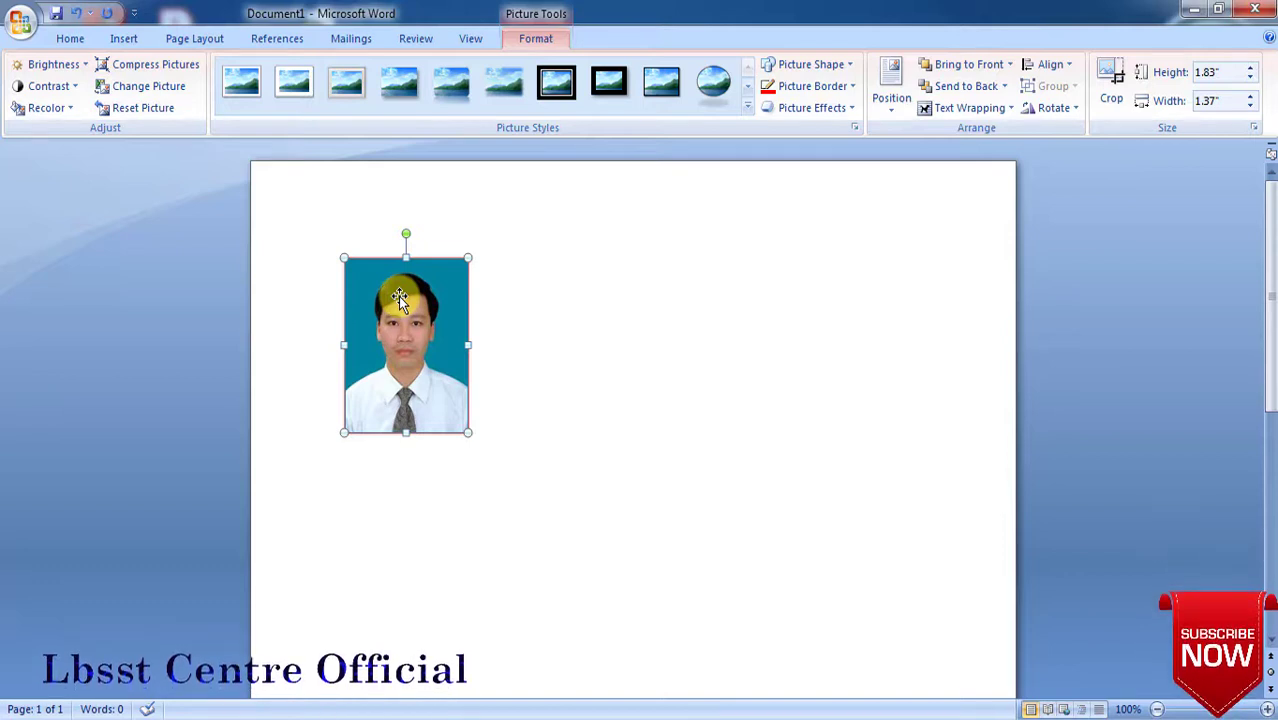
Move the photo to the top-left corner and duplicate it into a row of five.
{"action": "left_click_drag", "start_coordinate": [398, 296], "coordinate": [317, 211]}
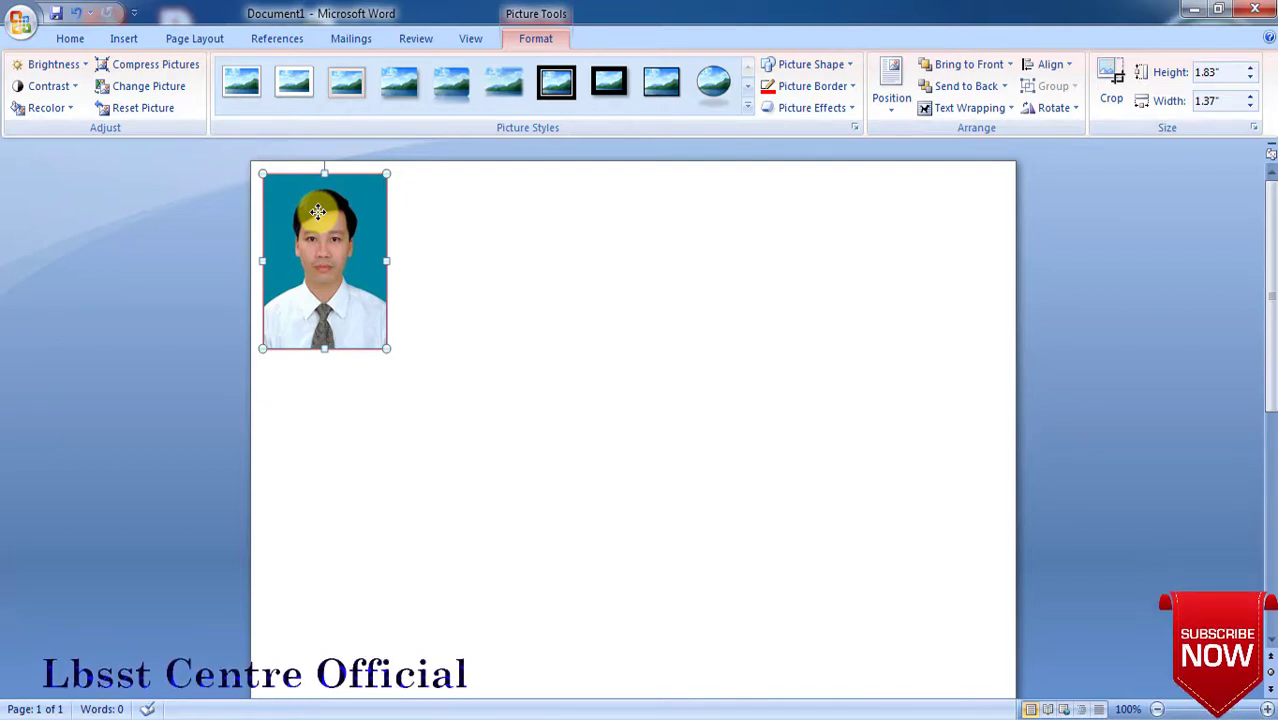
{"action": "key", "text": "ctrl+d"}
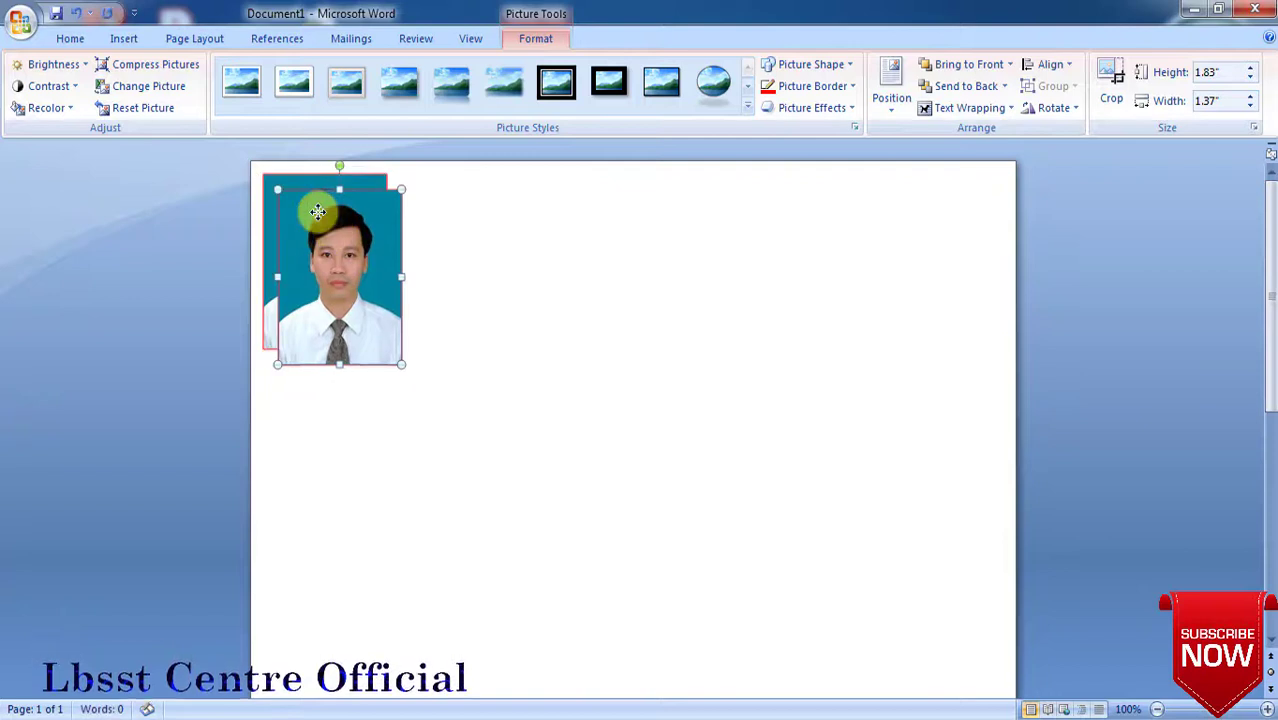
{"action": "left_click_drag", "start_coordinate": [317, 211], "coordinate": [431, 199]}
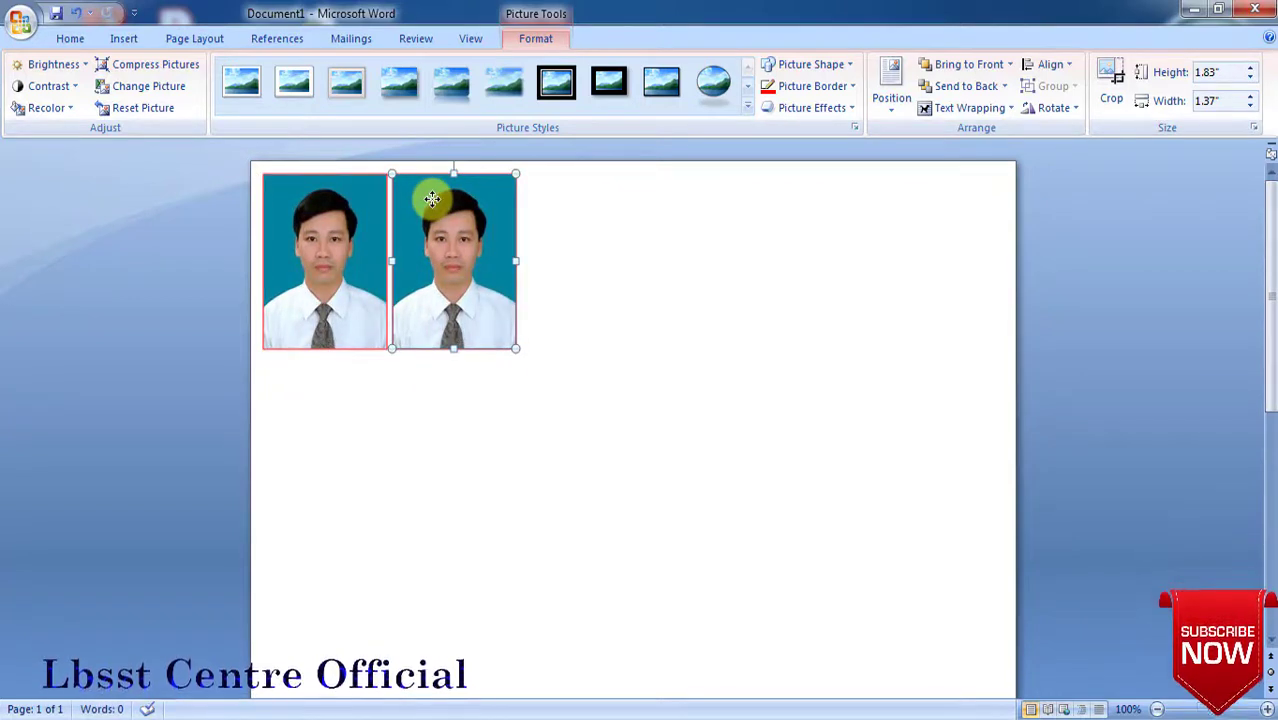
{"action": "key", "text": "ctrl+d"}
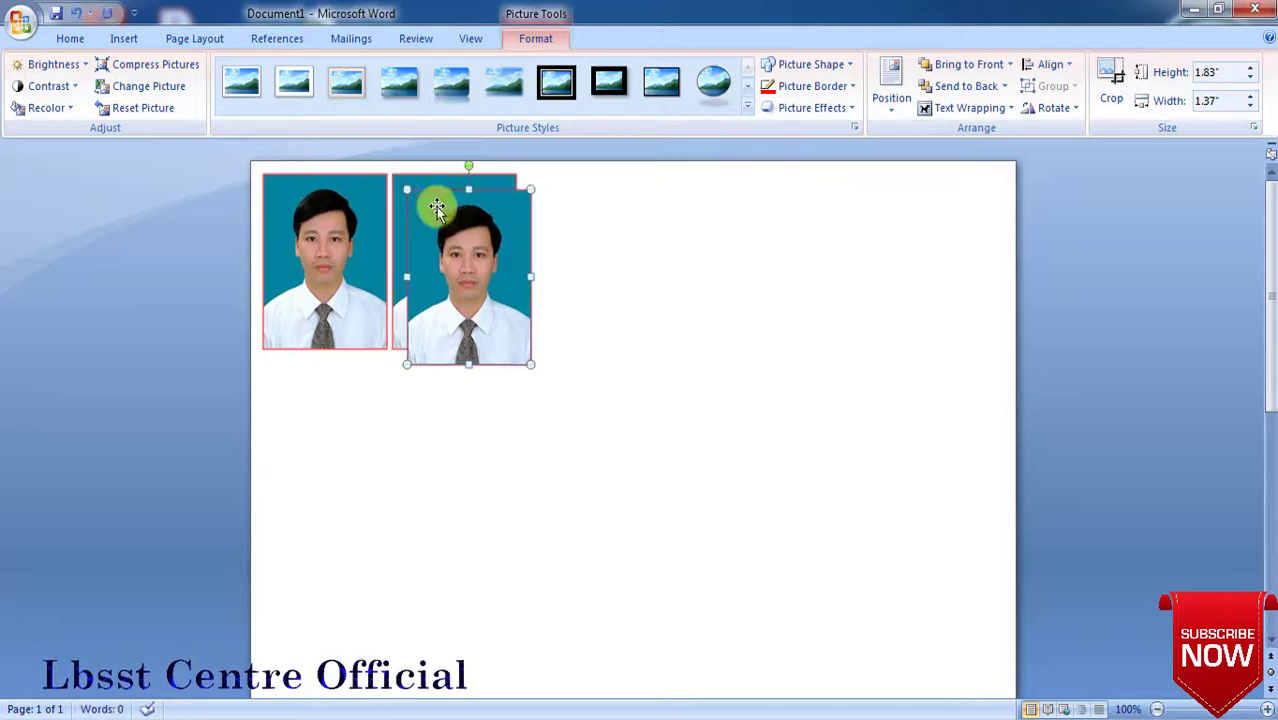
{"action": "left_click_drag", "start_coordinate": [437, 207], "coordinate": [566, 207]}
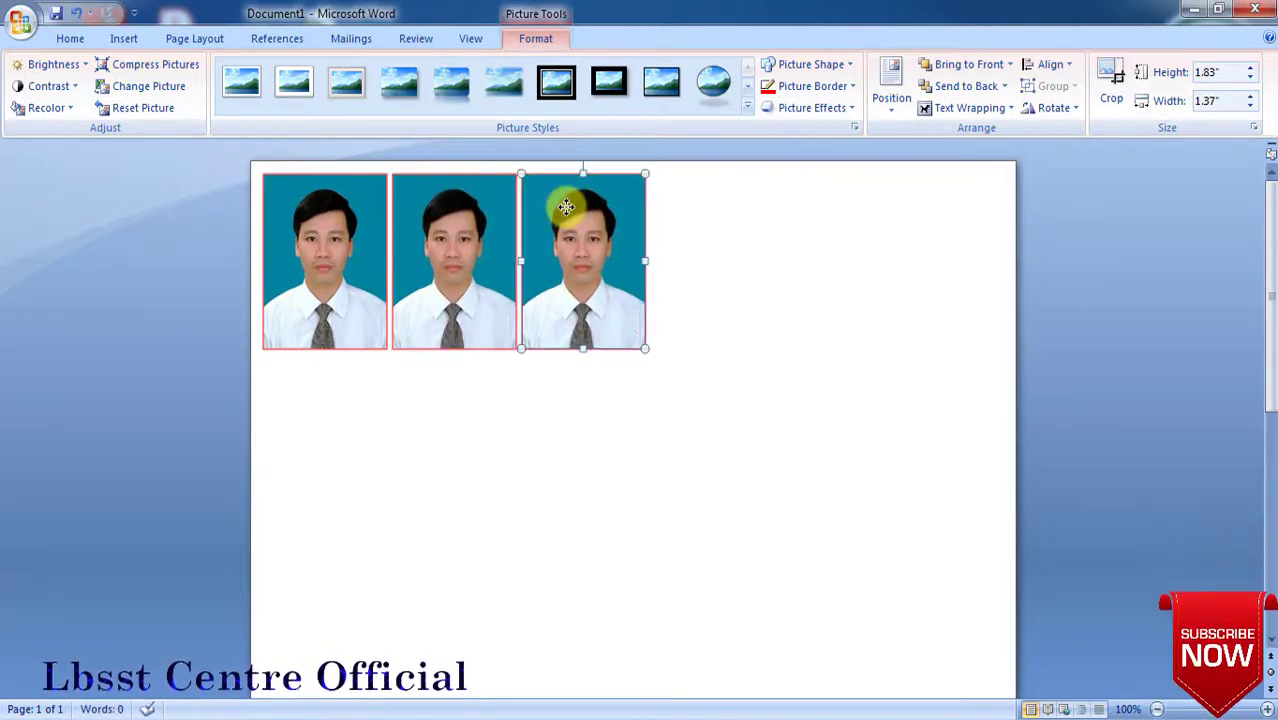
{"action": "key", "text": "ctrl+d"}
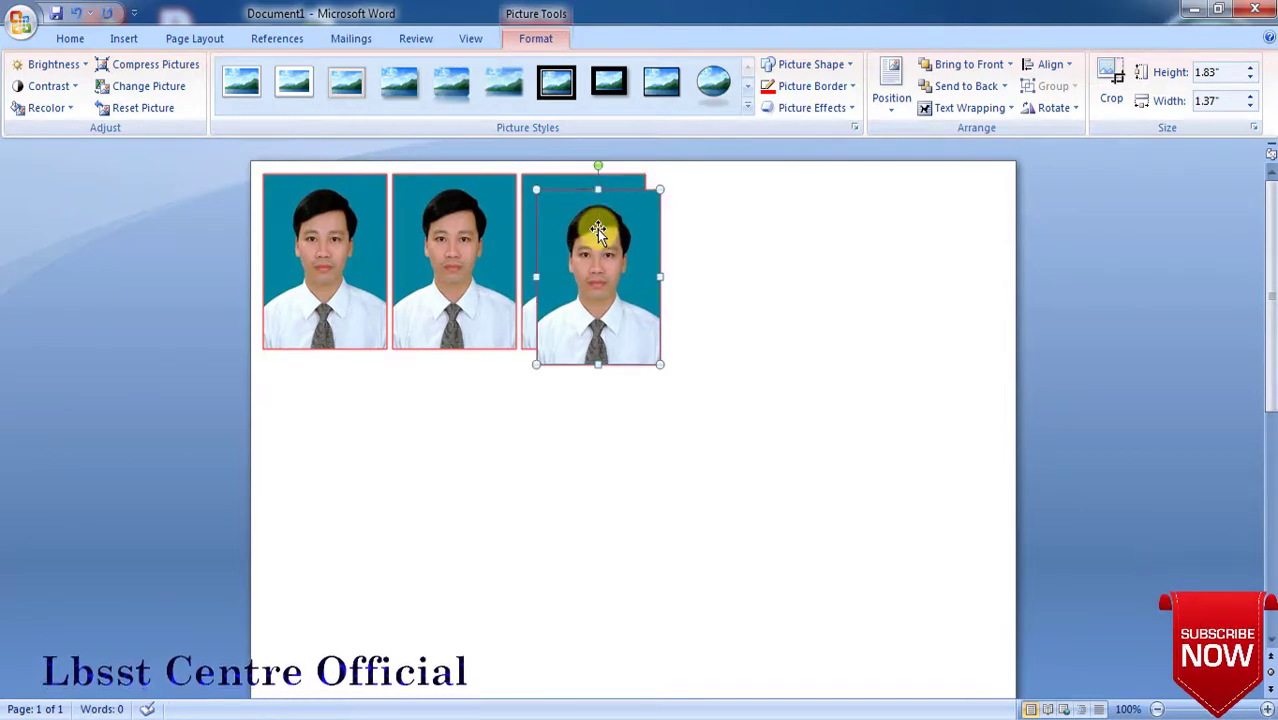
{"action": "left_click_drag", "start_coordinate": [594, 222], "coordinate": [710, 213]}
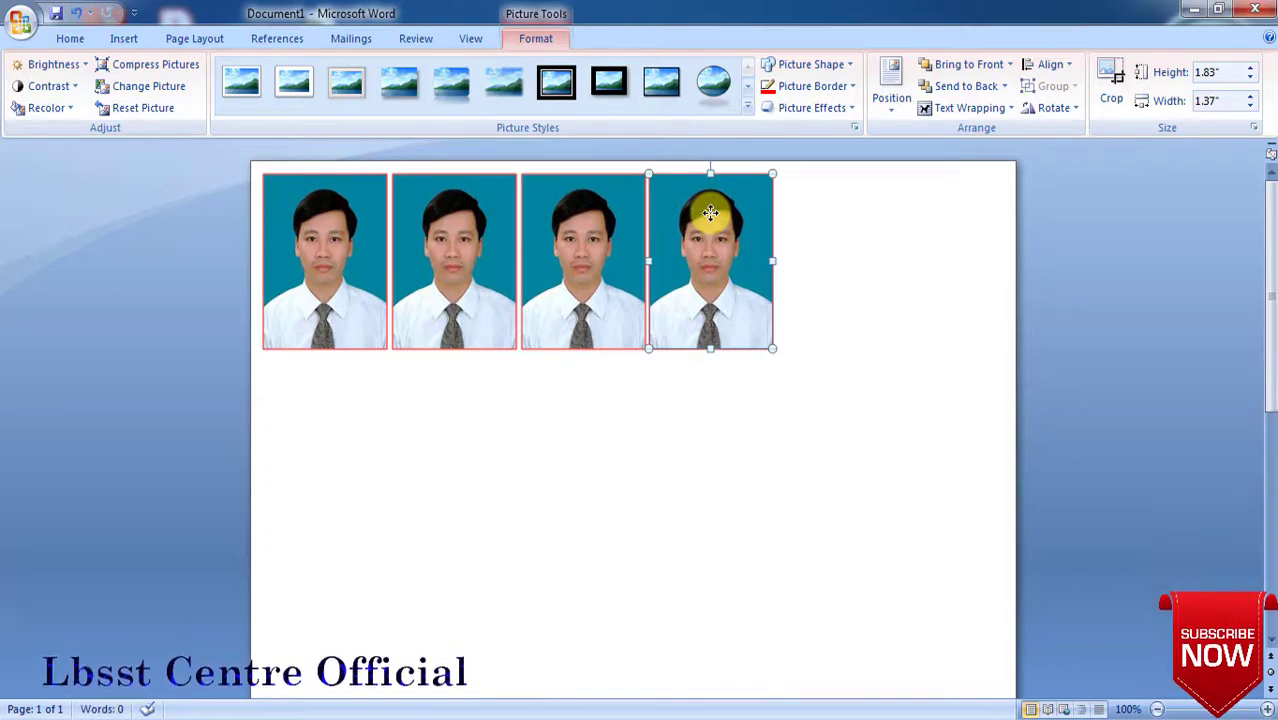
{"action": "key", "text": "ctrl+v"}
{"action": "left_click_drag", "start_coordinate": [733, 226], "coordinate": [849, 208]}
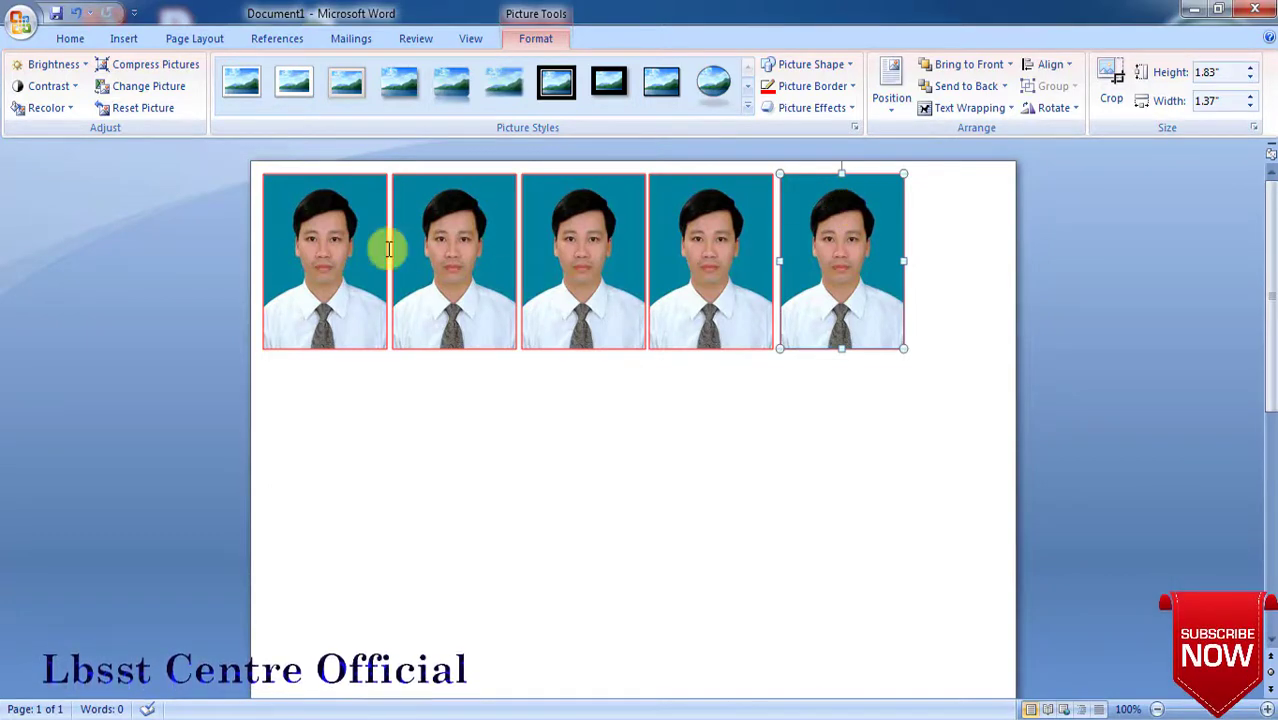
Duplicate the first photo and place the copy directly beneath it, nudged into line.
{"action": "left_click", "coordinate": [347, 280]}
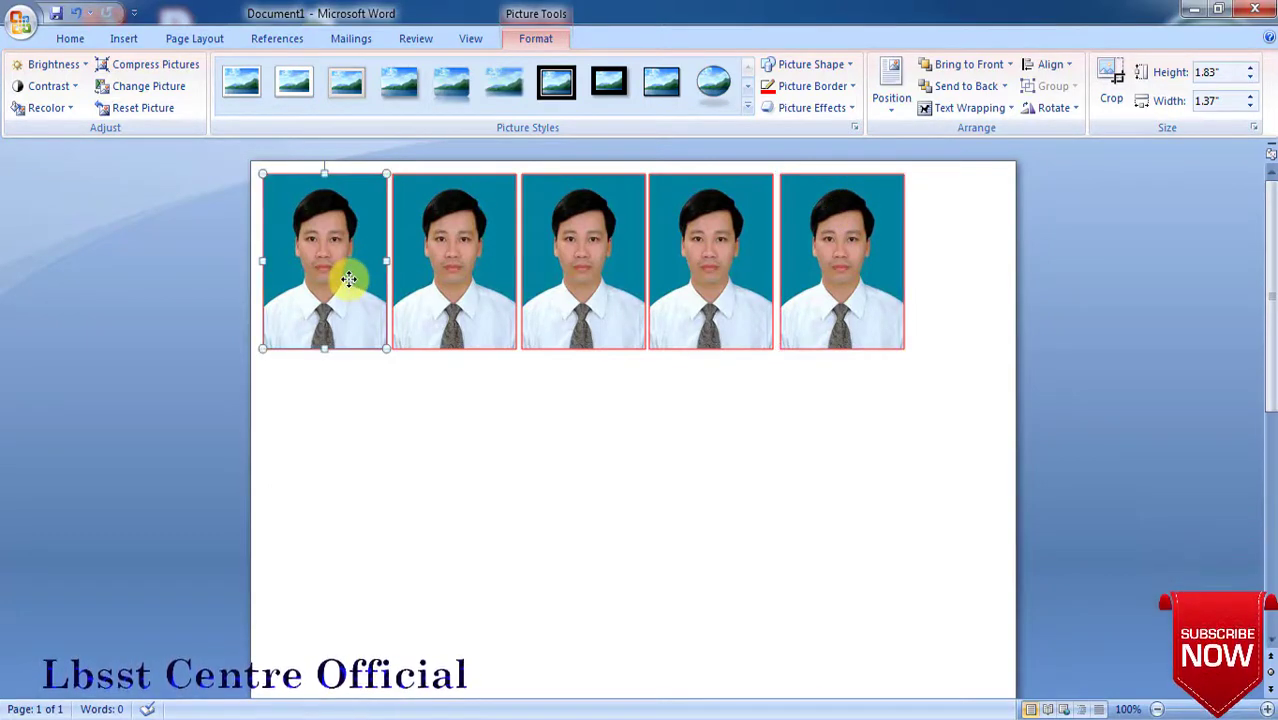
{"action": "key", "text": "ctrl+v"}
{"action": "left_click_drag", "start_coordinate": [347, 281], "coordinate": [339, 447]}
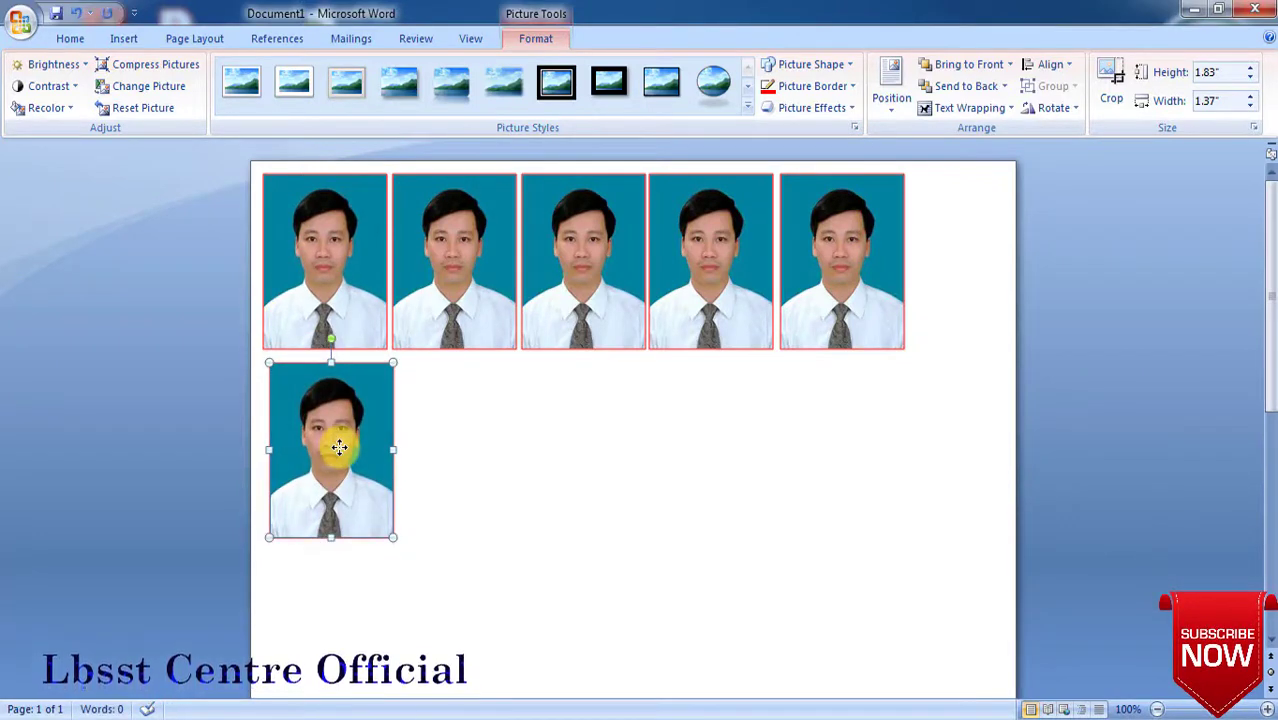
{"action": "key", "text": "Up"}
{"action": "key", "text": "Left"}
{"action": "key", "text": "Left"}
{"action": "key", "text": "Up"}
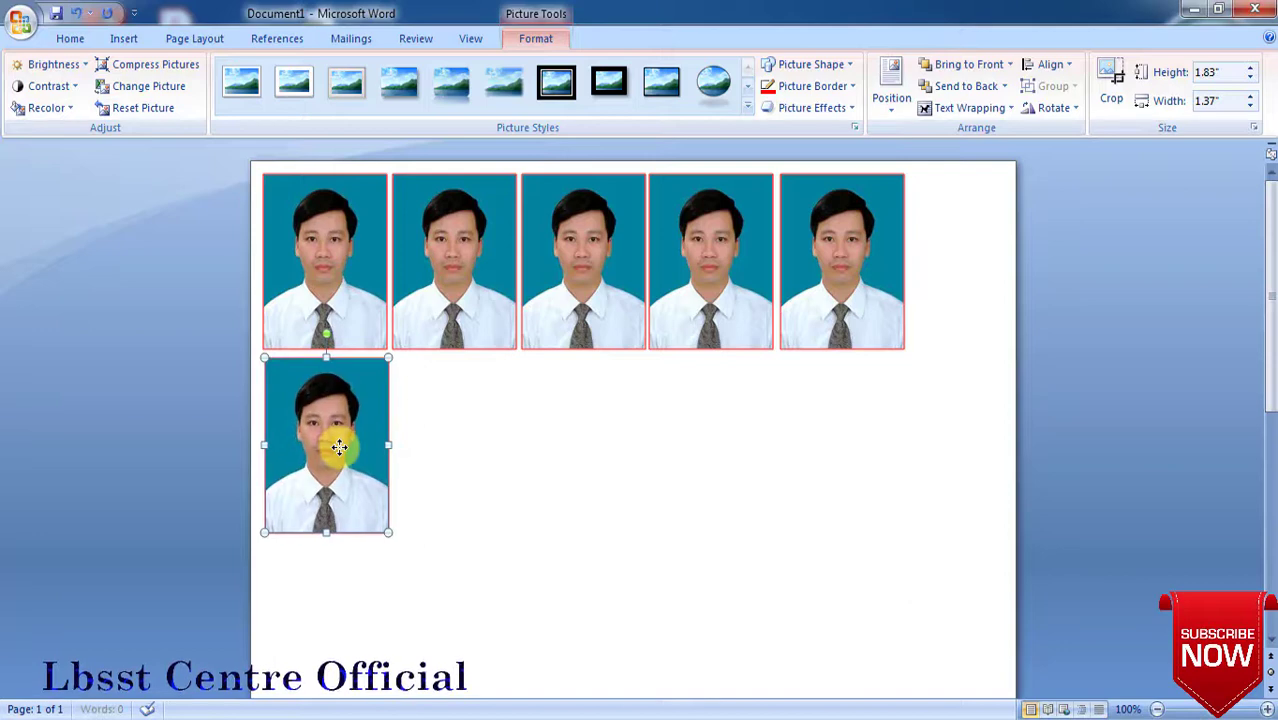
{"action": "key", "text": "Up"}
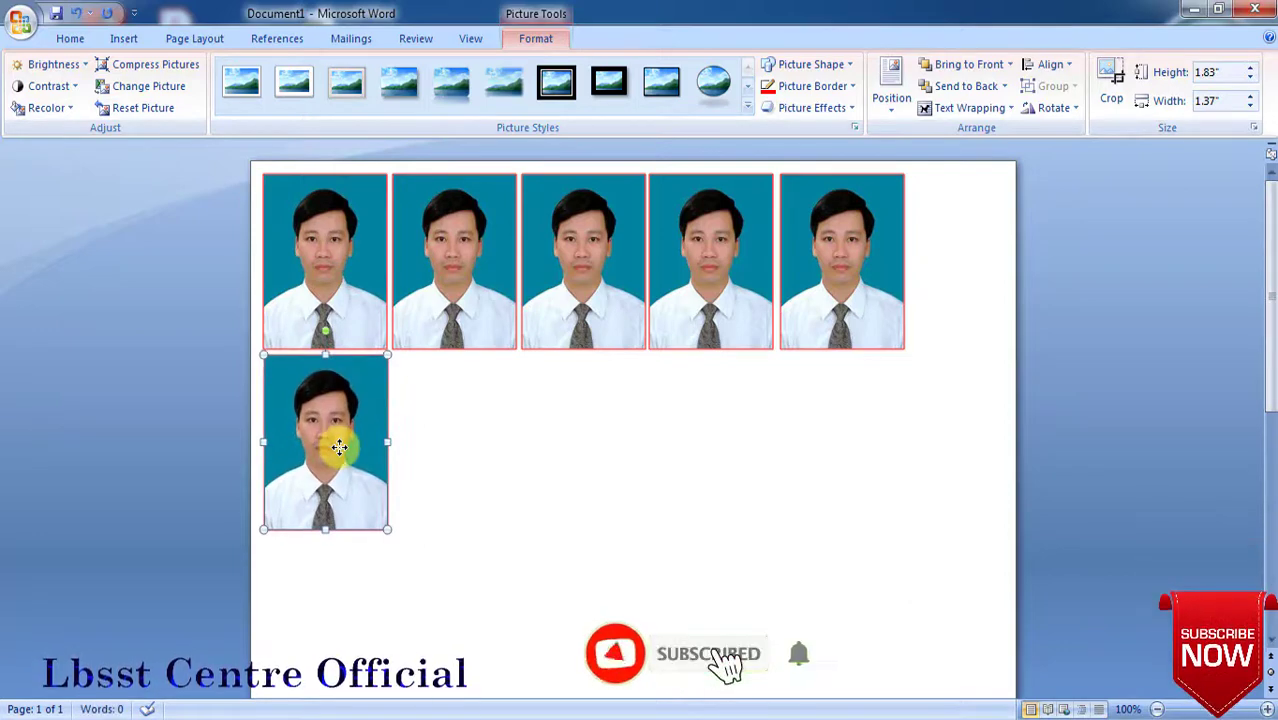
Add four more copies across the second row, aligned under the top-row photos.
{"action": "key", "text": "ctrl+v"}
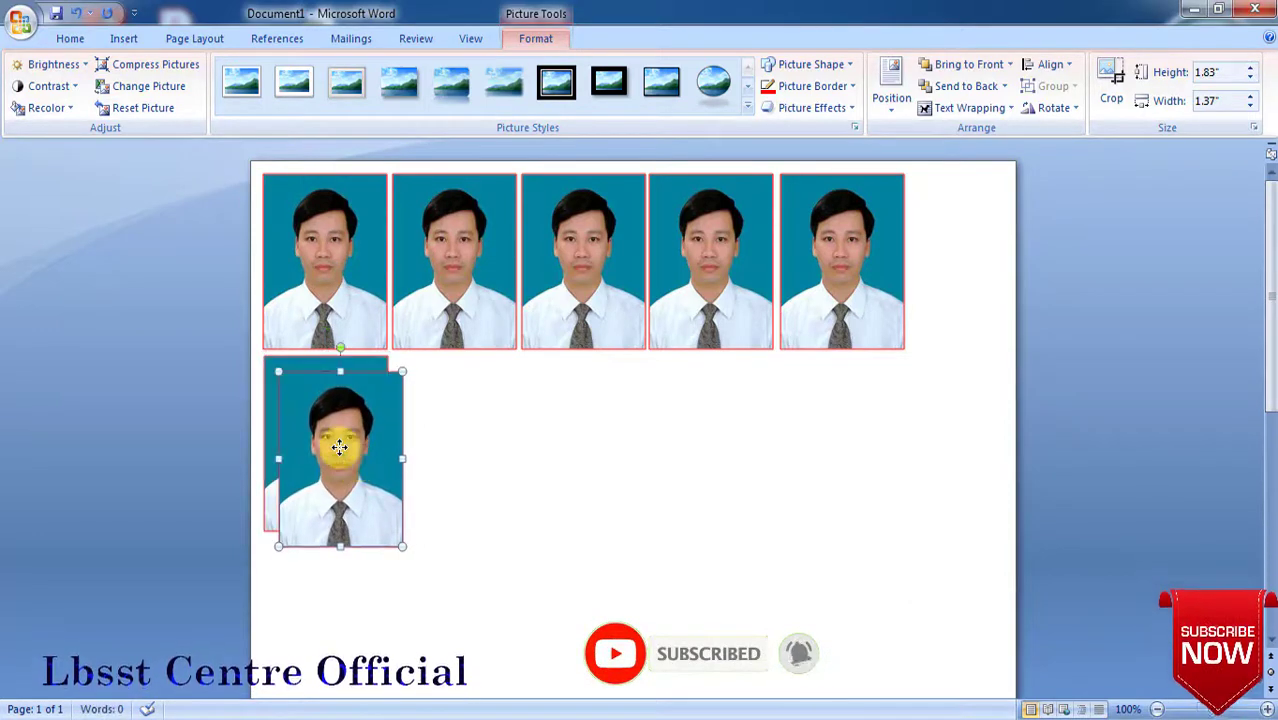
{"action": "mouse_move", "coordinate": [340, 447]}
{"action": "left_mouse_down"}
{"action": "mouse_move", "coordinate": [436, 449]}
{"action": "mouse_move", "coordinate": [451, 434]}
{"action": "left_mouse_up"}
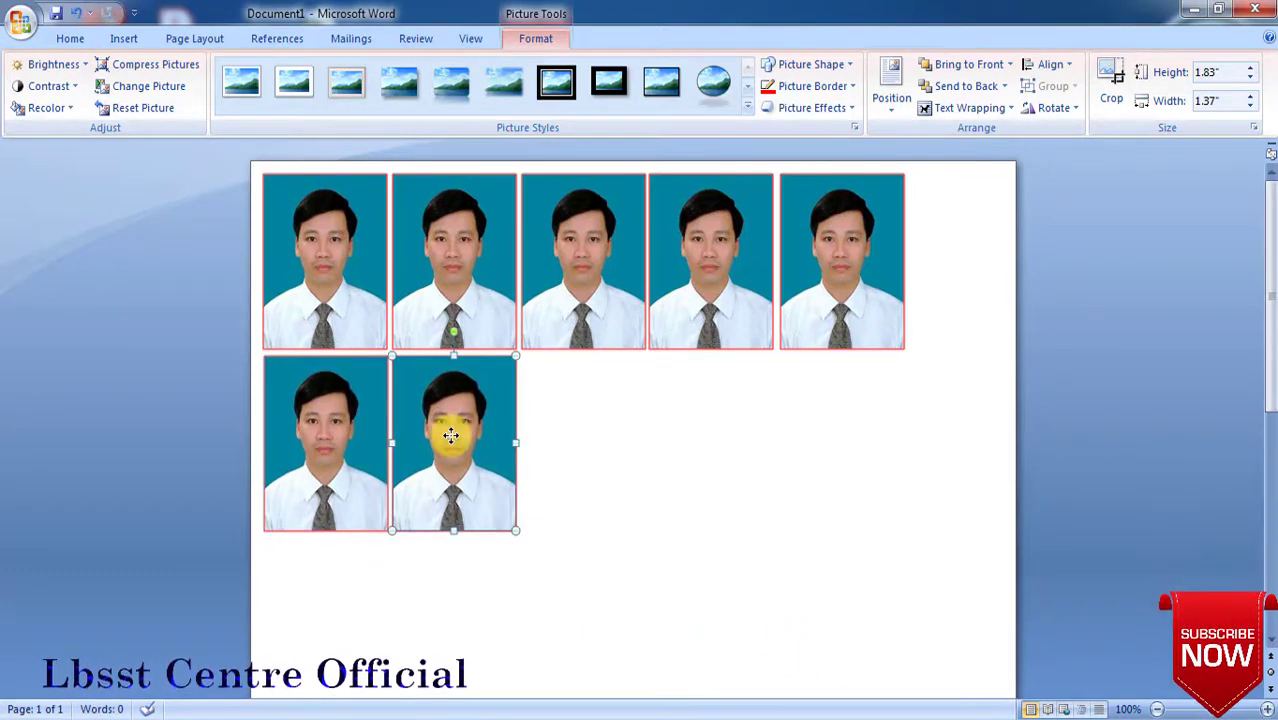
{"action": "key", "text": "ctrl+v"}
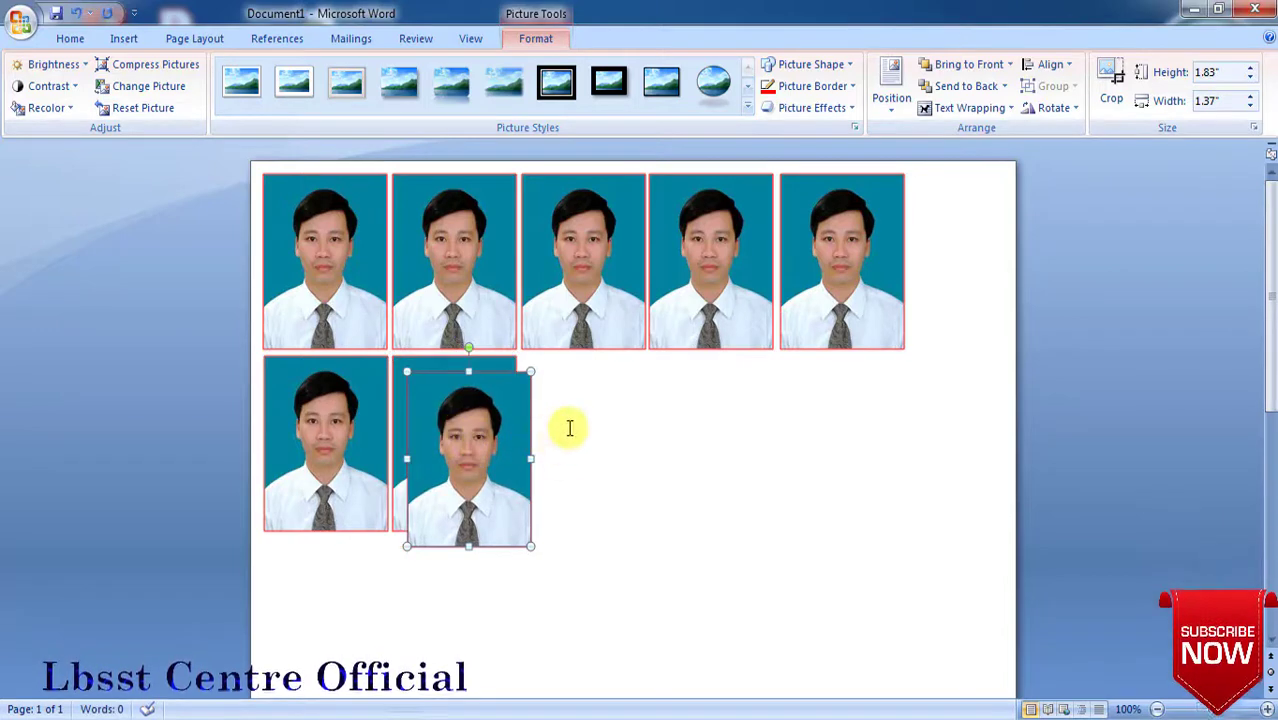
{"action": "left_click_drag", "start_coordinate": [459, 452], "coordinate": [580, 440]}
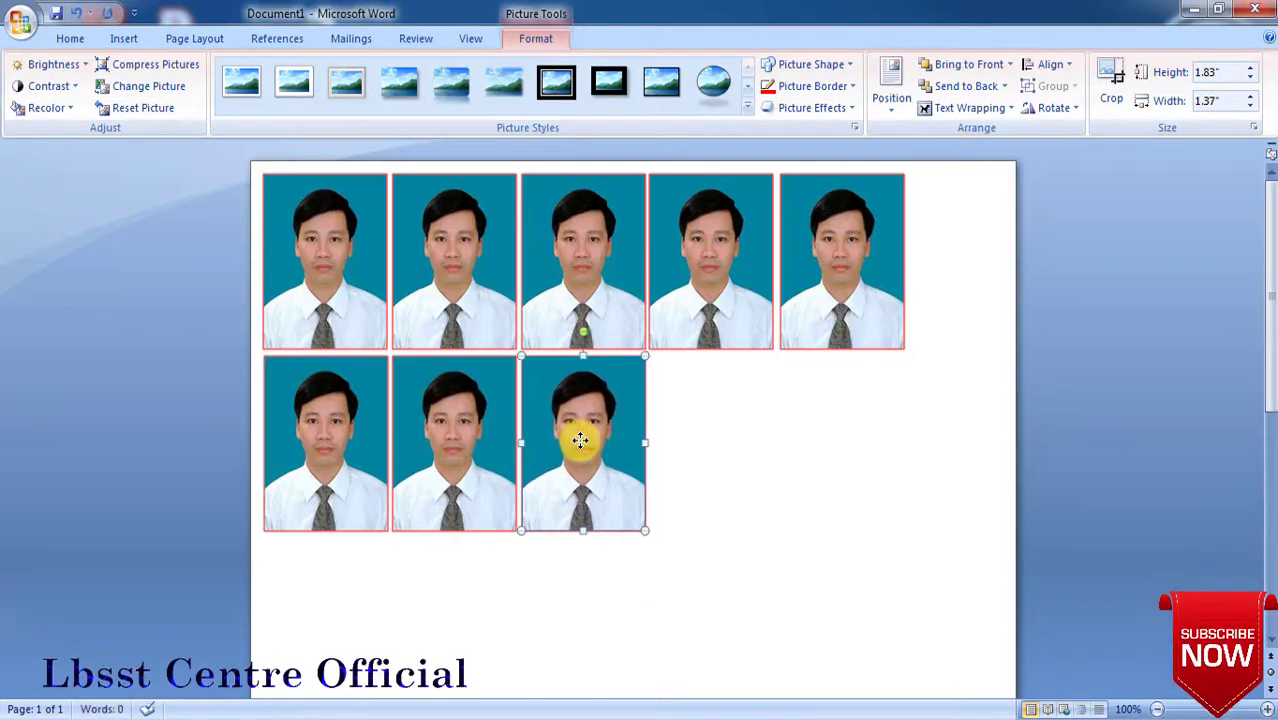
{"action": "key", "text": "ctrl+v"}
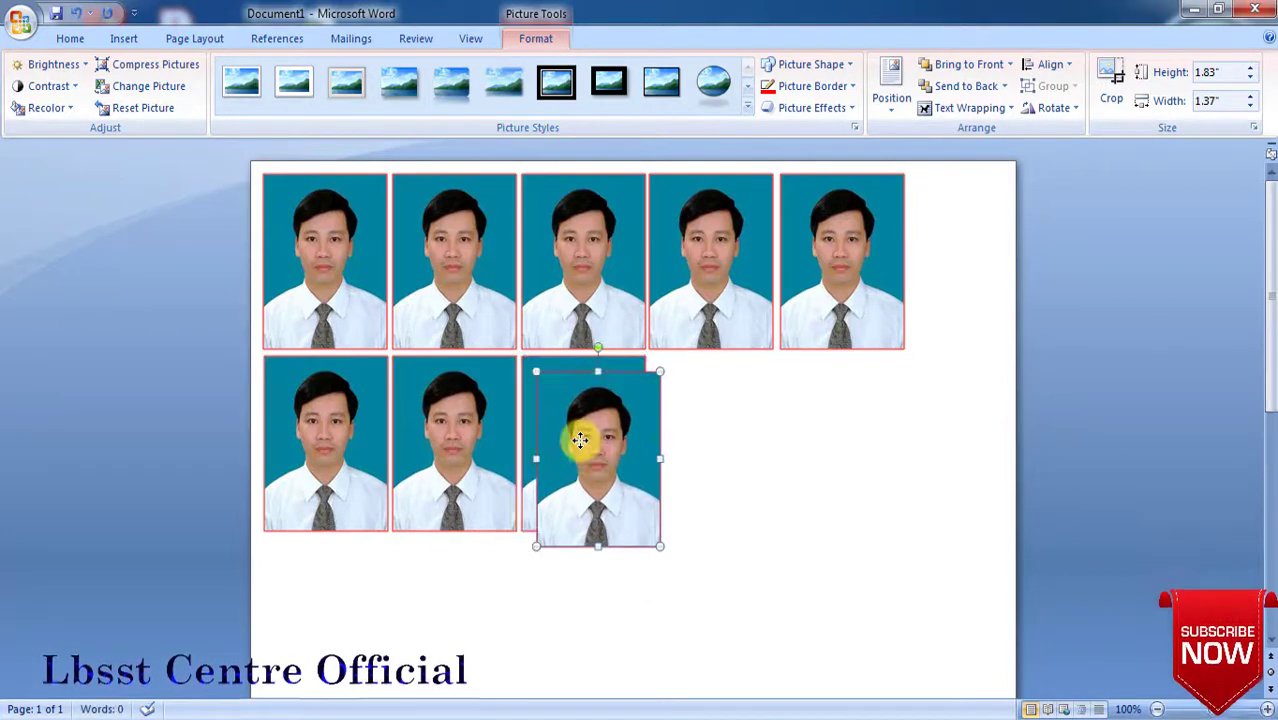
{"action": "mouse_move", "coordinate": [580, 440]}
{"action": "left_mouse_down"}
{"action": "mouse_move", "coordinate": [808, 382]}
{"action": "mouse_move", "coordinate": [695, 420]}
{"action": "left_mouse_up"}
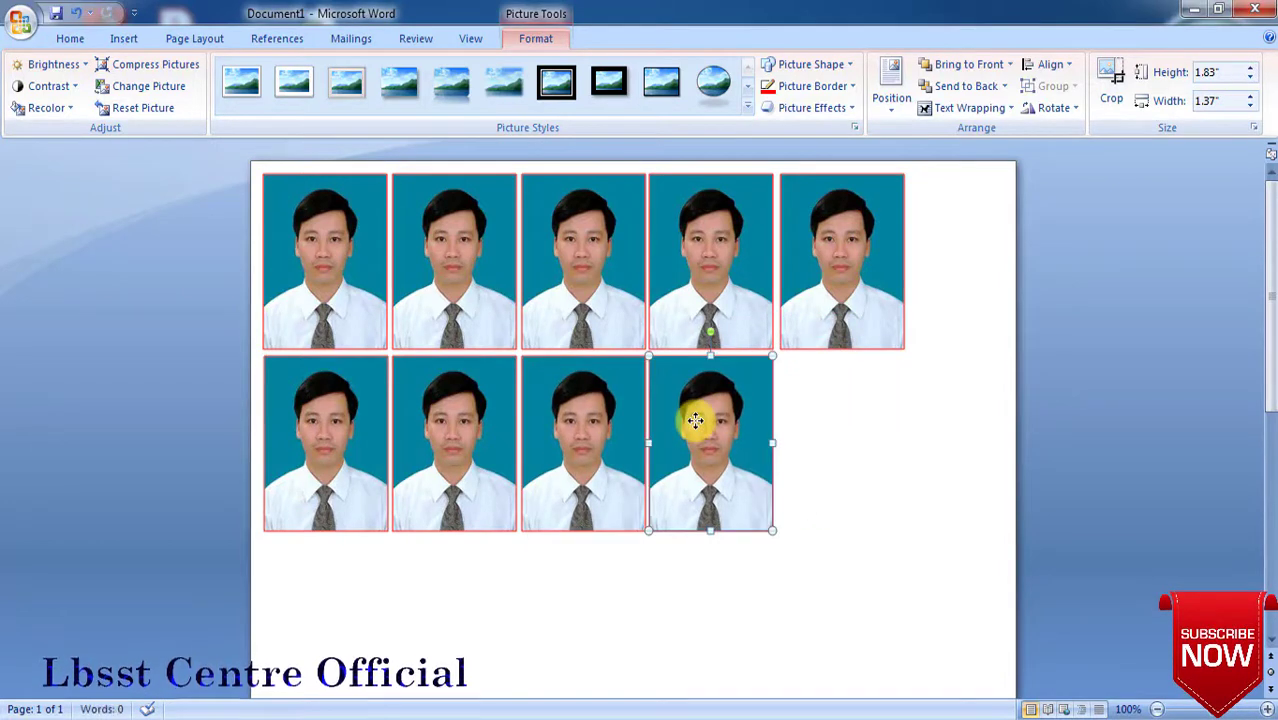
{"action": "key", "text": "ctrl+v"}
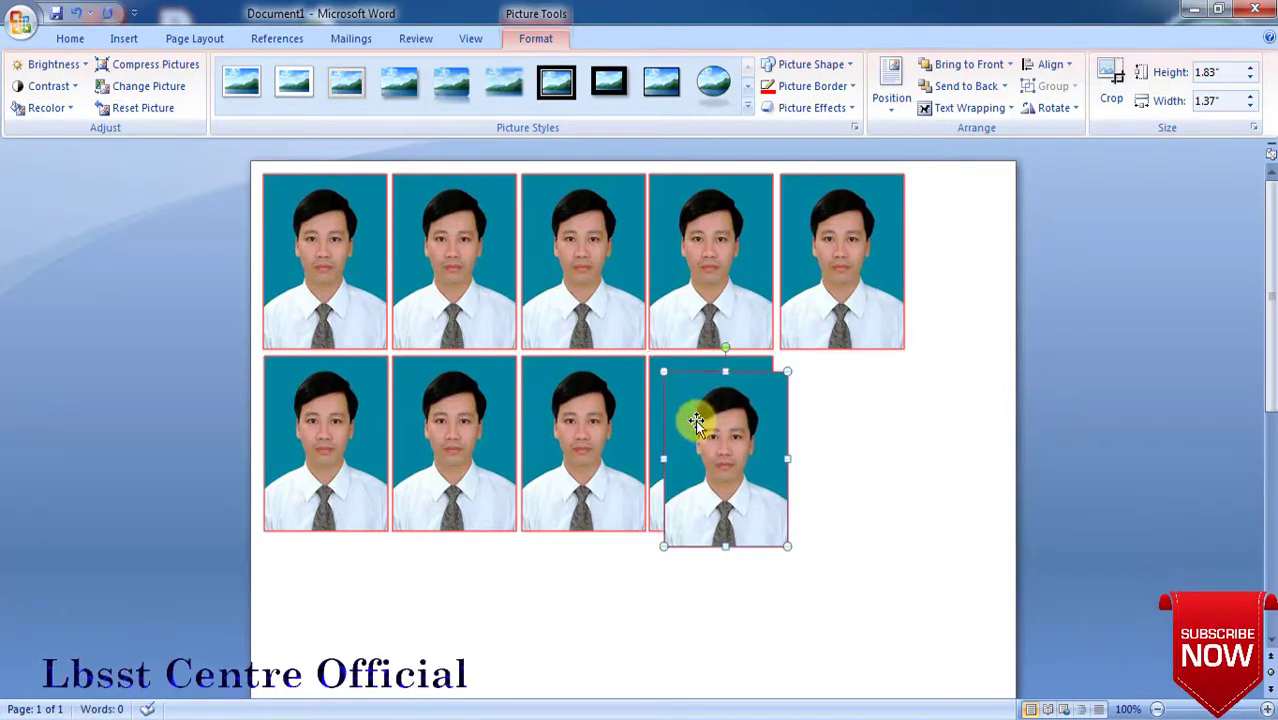
{"action": "left_click_drag", "start_coordinate": [720, 435], "coordinate": [842, 415]}
{"action": "key", "text": "Left"}
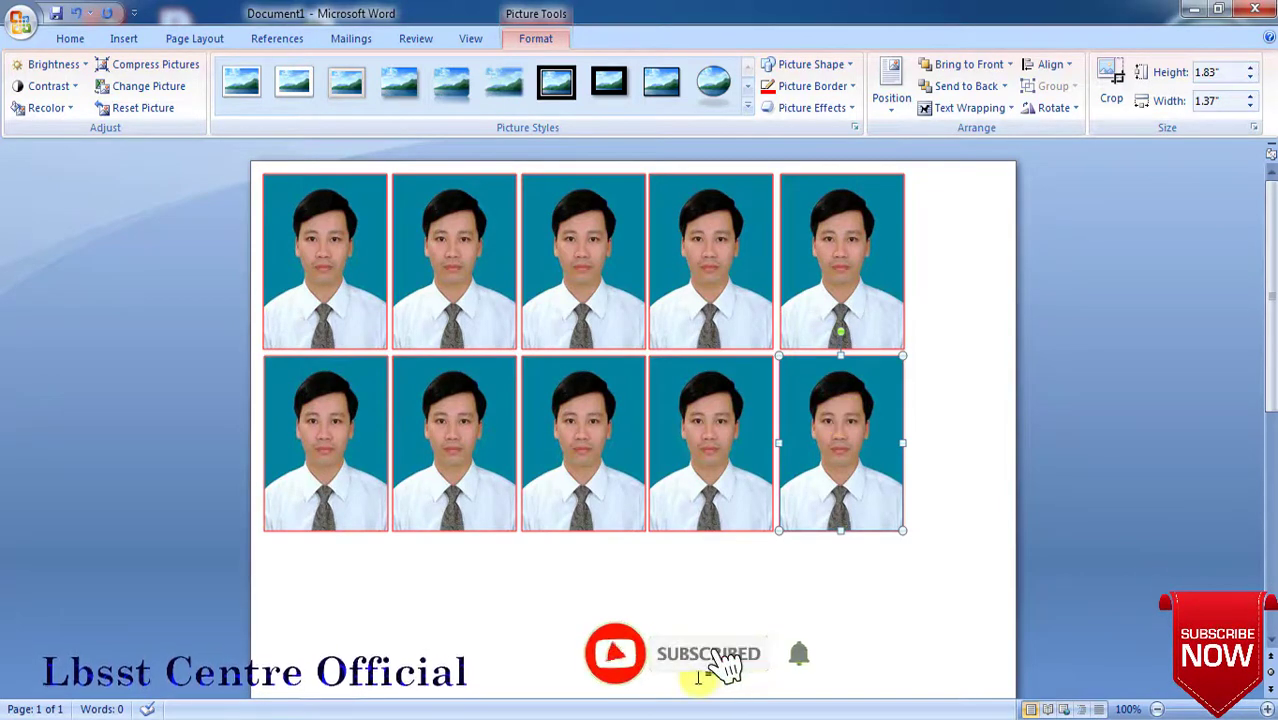
Deselect the photos and show the ten-photo page in Print Preview.
{"action": "left_click", "coordinate": [702, 672]}
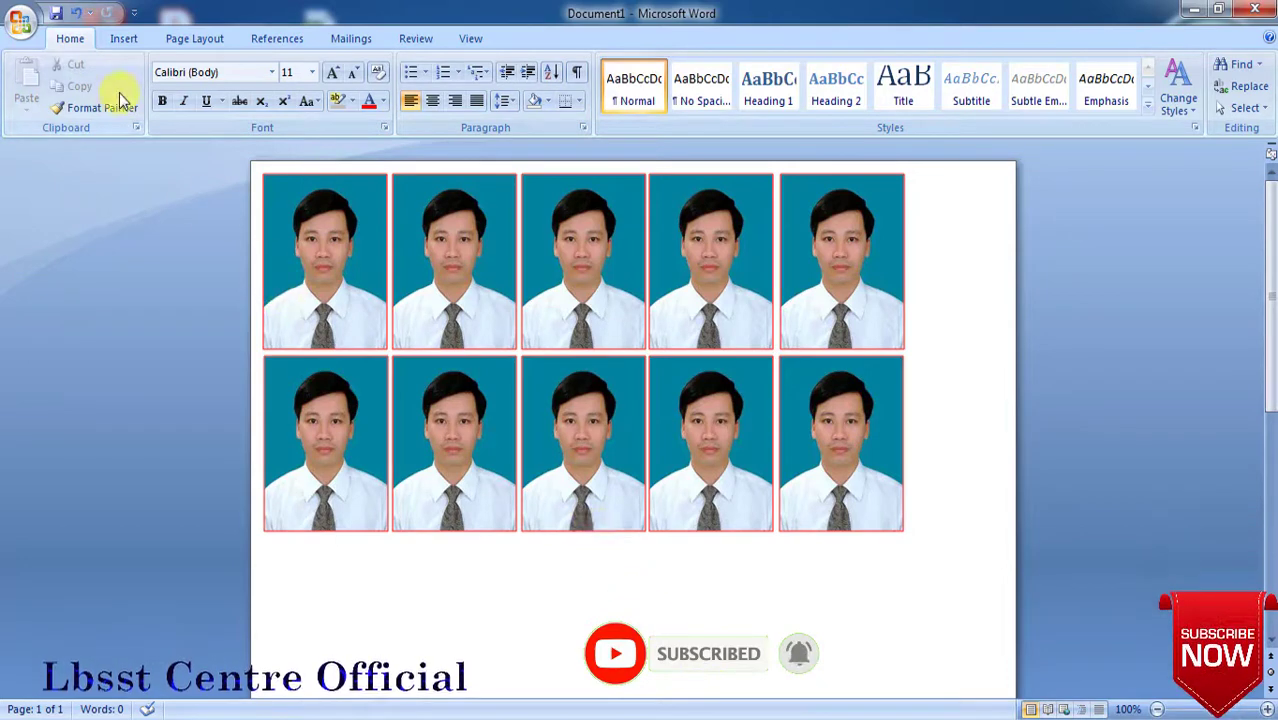
{"action": "left_click", "coordinate": [18, 22]}
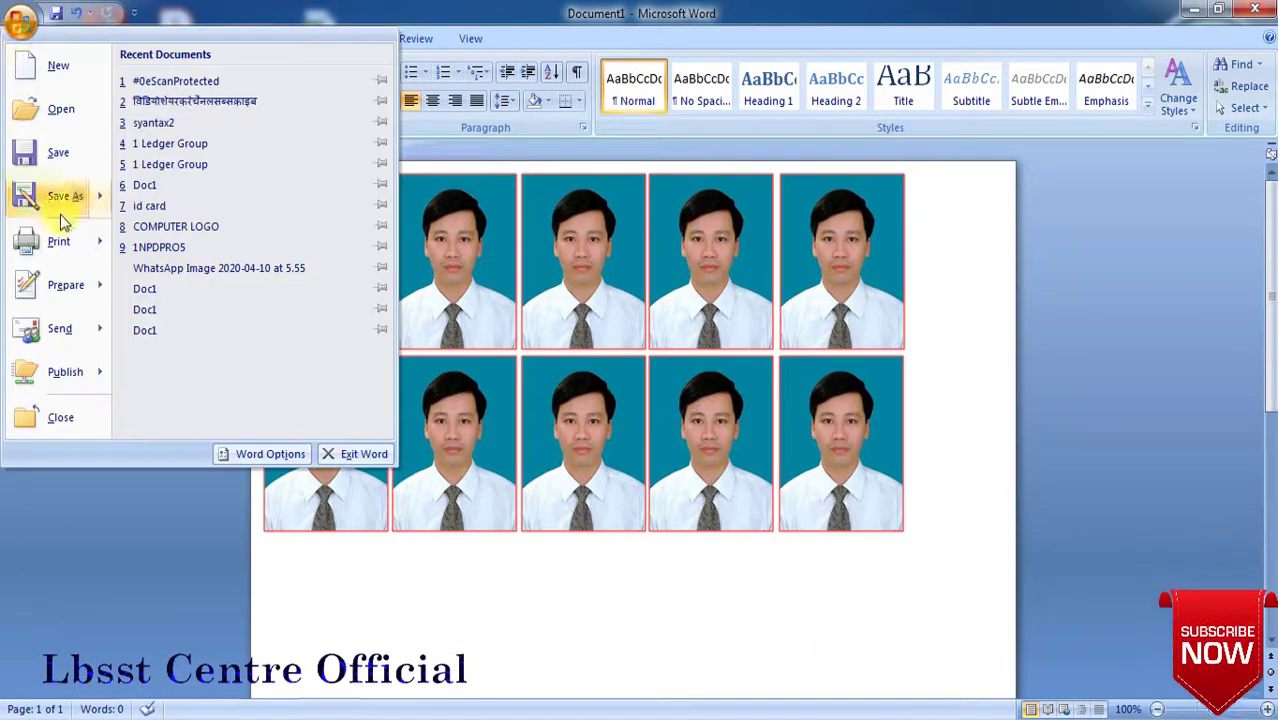
{"action": "mouse_move", "coordinate": [53, 244]}
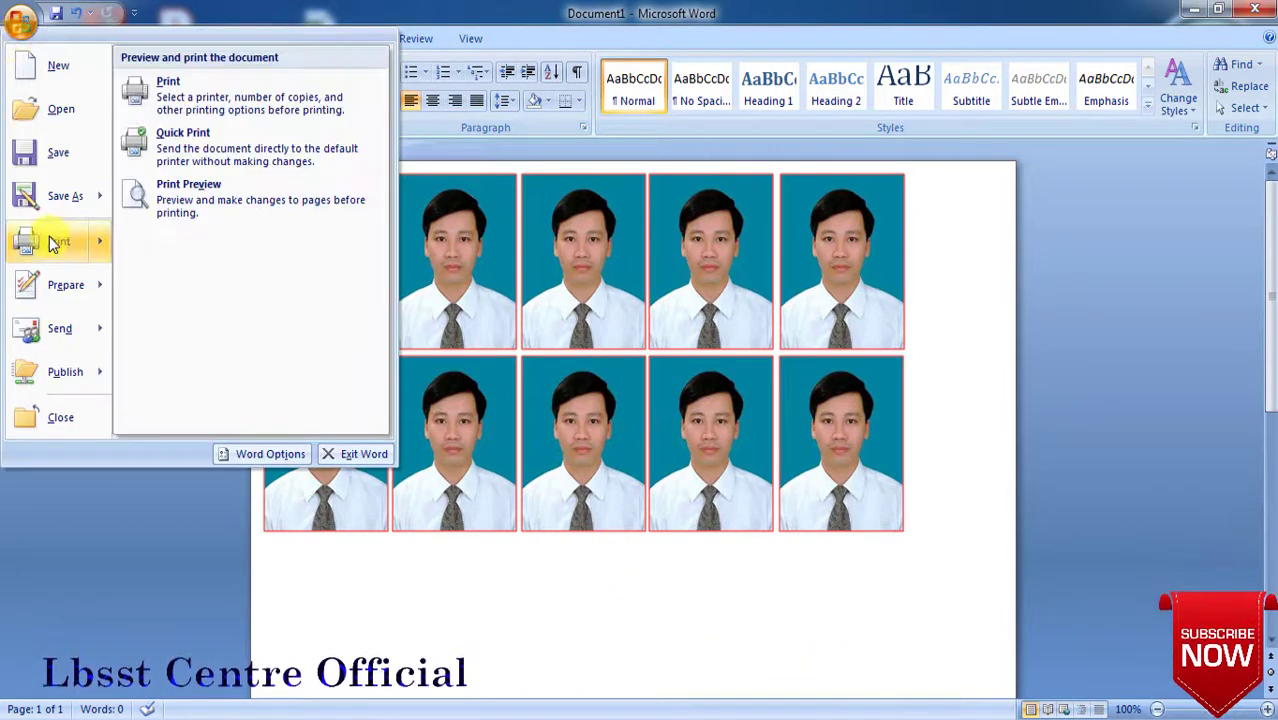
{"action": "left_click", "coordinate": [171, 220]}
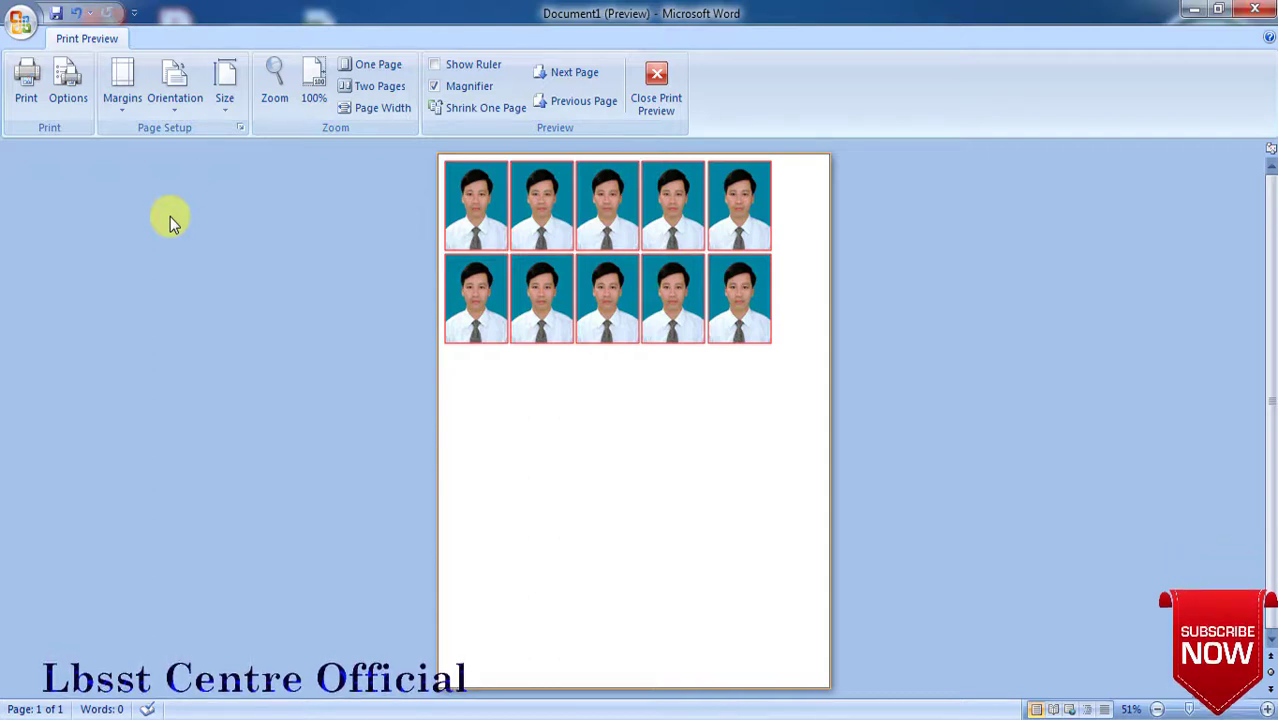
Turn on Show Ruler in Print Preview, then close the preview.
{"action": "left_click", "coordinate": [434, 65]}
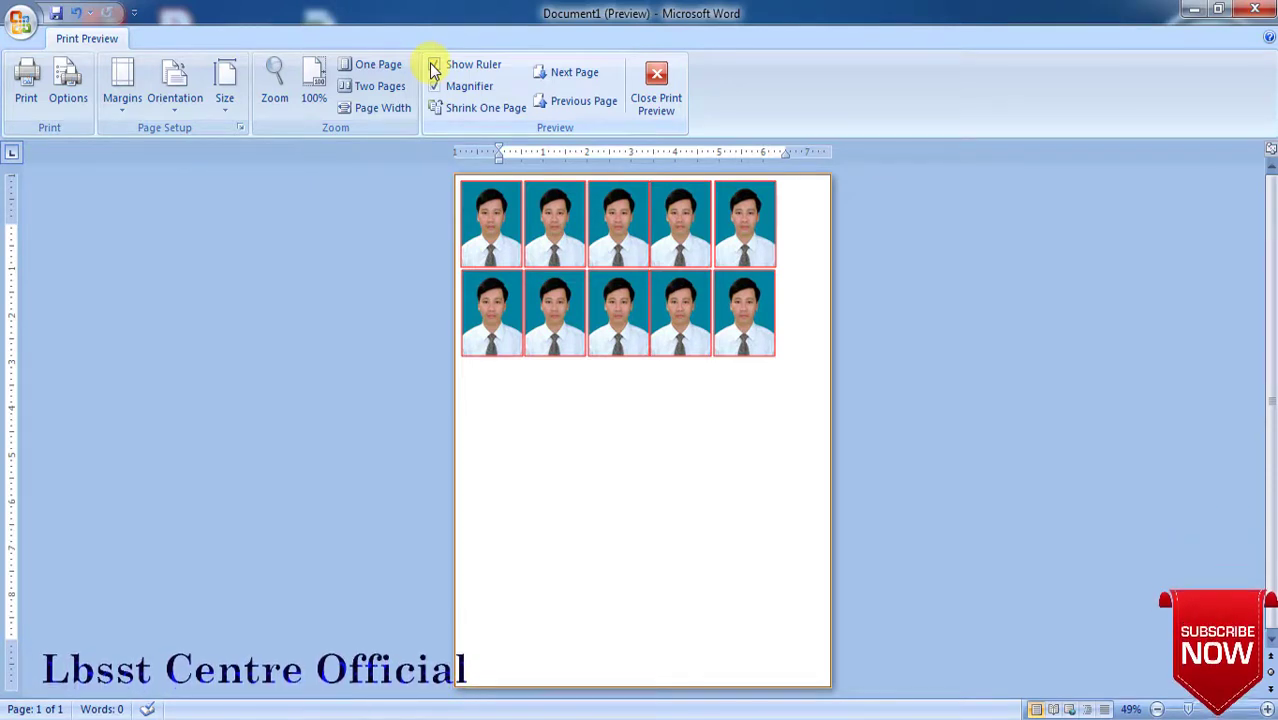
{"action": "left_click", "coordinate": [655, 87]}
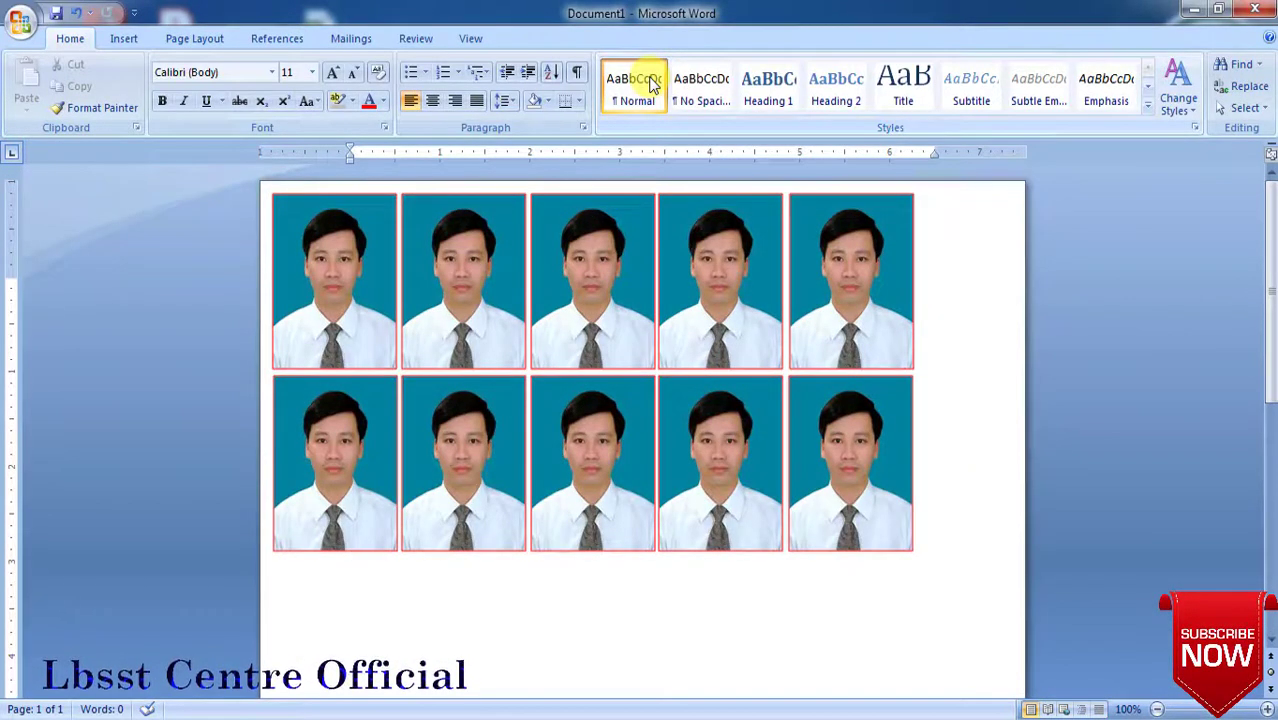